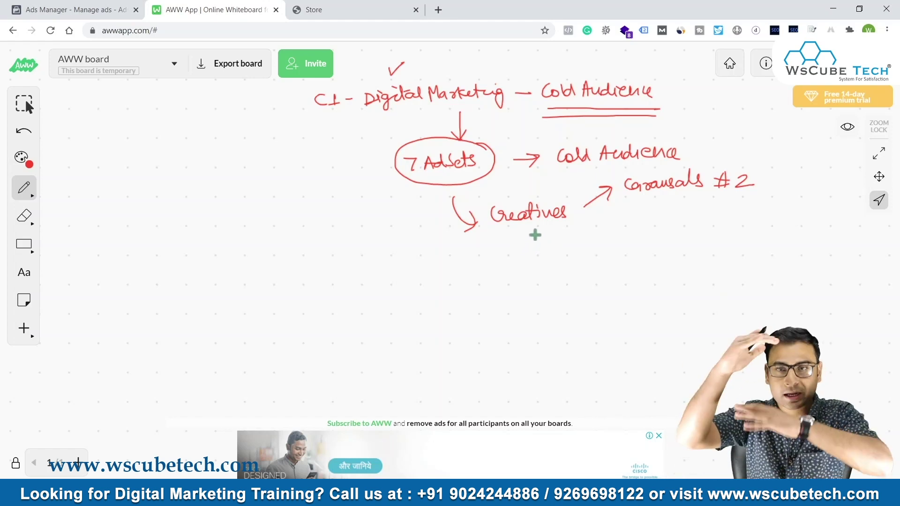
Step: Handwrite "(Colours/designs)" in red beneath the "Carousals #2" note
left_click_drag(628, 199, 623, 214)
mouse_move(640, 201)
left_mouse_down()
mouse_move(636, 212)
mouse_move(645, 209)
left_mouse_up()
mouse_move(656, 196)
left_mouse_down()
mouse_move(658, 210)
mouse_move(692, 217)
left_mouse_up()
mouse_move(695, 207)
left_mouse_down()
mouse_move(710, 199)
mouse_move(734, 215)
mouse_move(769, 216)
left_mouse_up()
Step: Draw a second arrow from "Creatives" and handwrite "Video (Cold Audience)" at its end
mouse_move(586, 226)
left_mouse_down()
mouse_move(618, 245)
mouse_move(608, 251)
mouse_move(639, 234)
mouse_move(652, 246)
mouse_move(679, 240)
mouse_move(688, 256)
left_mouse_up()
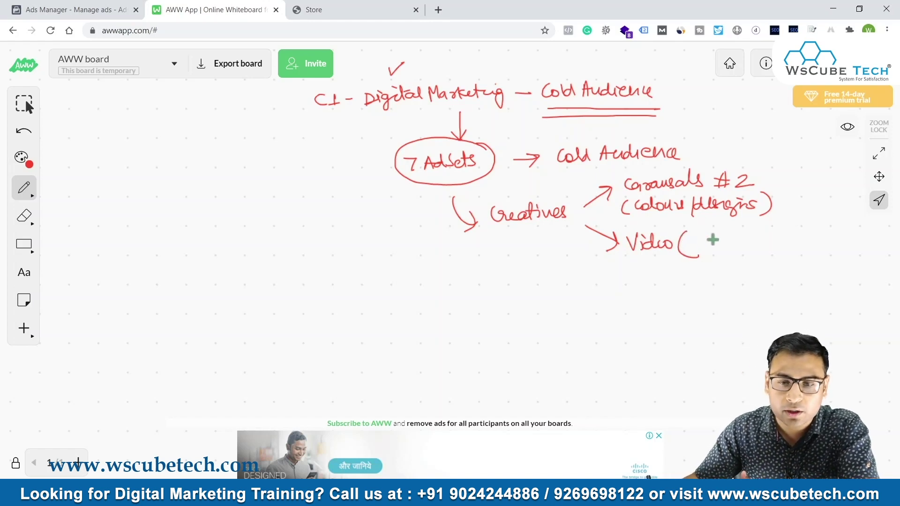
mouse_move(709, 237)
left_mouse_down()
mouse_move(703, 249)
mouse_move(782, 232)
mouse_move(807, 245)
left_mouse_up()
left_click_drag(811, 226, 815, 253)
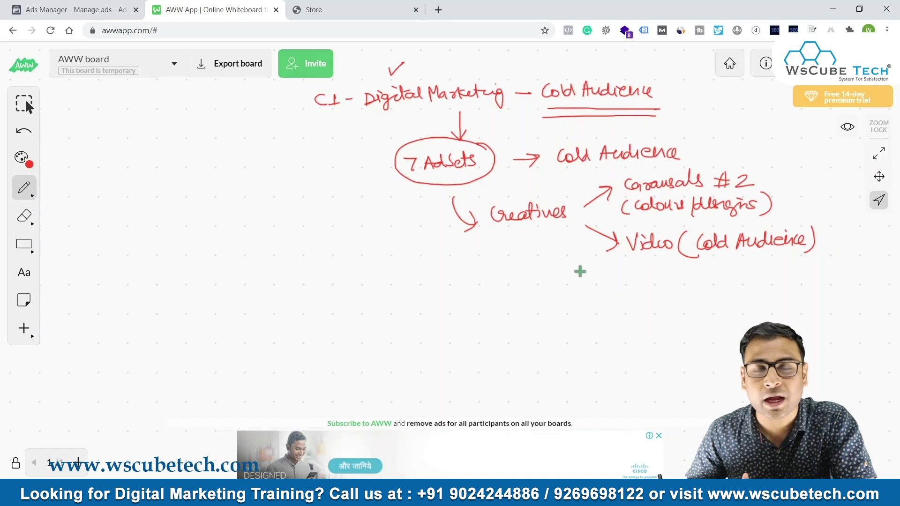
Step: Bracket the ad set notes with a curly brace and an outward arrow, and handwrite a double-underlined "Conversion" beside it
mouse_move(365, 145)
left_mouse_down()
mouse_move(349, 291)
mouse_move(384, 312)
left_mouse_up()
left_click_drag(331, 186, 292, 199)
mouse_move(303, 184)
left_mouse_down()
mouse_move(292, 199)
mouse_move(315, 200)
left_mouse_up()
mouse_move(191, 183)
left_mouse_down()
mouse_move(186, 190)
mouse_move(196, 198)
left_mouse_up()
left_click_drag(200, 190, 206, 195)
left_click_drag(207, 186, 264, 159)
left_click(256, 156)
left_click_drag(237, 192, 263, 180)
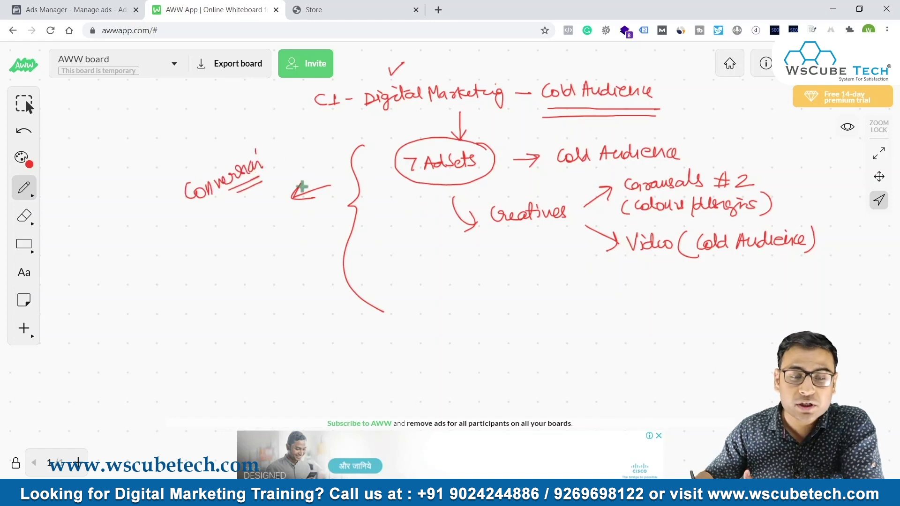
Step: Handwrite a double-underlined "data ×" beneath "Conversion", and mark "Conversion" with a circle and a tick
left_click_drag(197, 227, 249, 230)
left_click_drag(249, 220, 234, 245)
left_click_drag(200, 252, 234, 251)
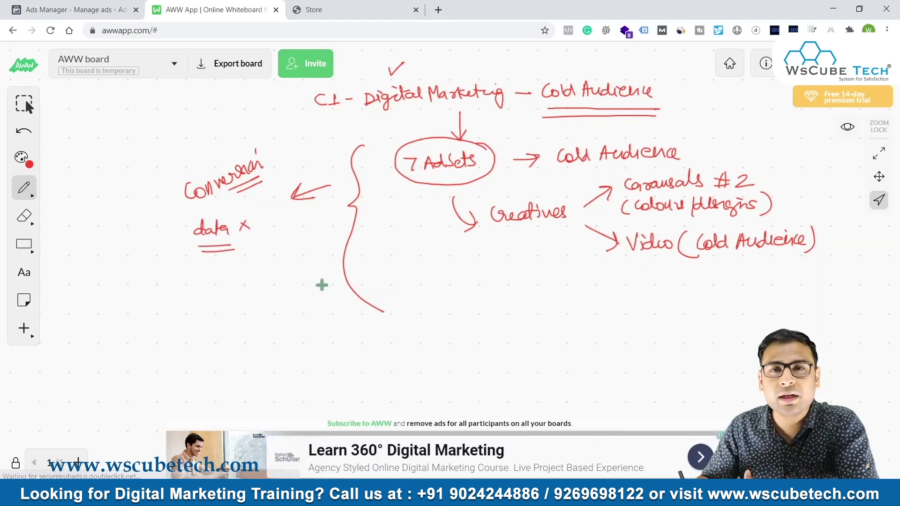
mouse_move(279, 155)
left_mouse_down()
mouse_move(249, 140)
mouse_move(180, 197)
mouse_move(275, 187)
mouse_move(282, 157)
left_mouse_up()
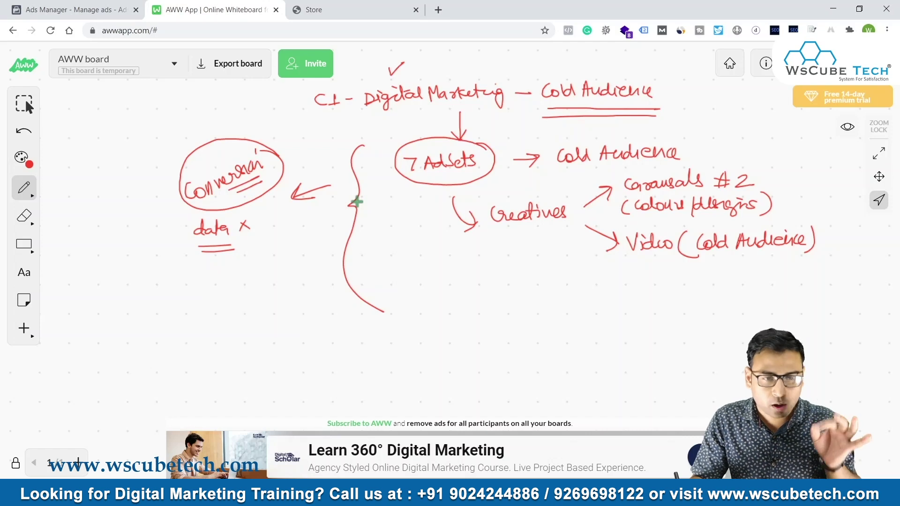
left_click_drag(283, 139, 310, 128)
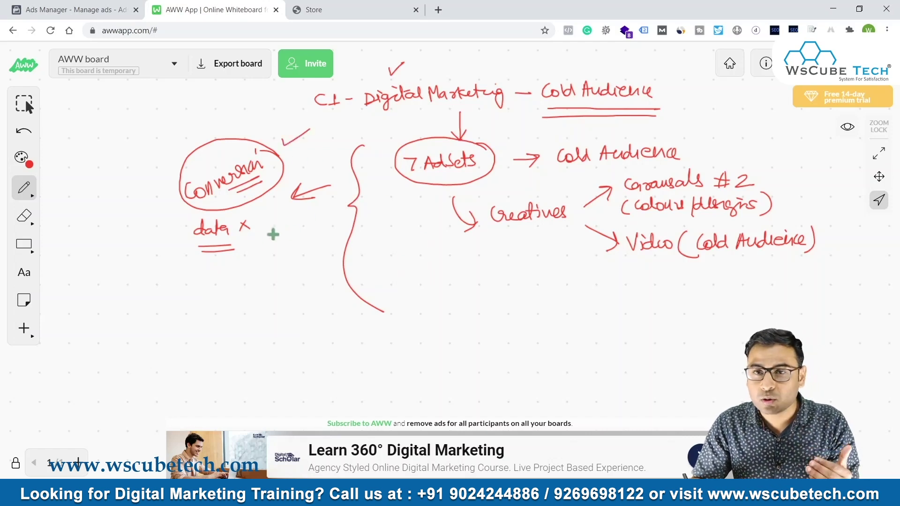
Step: Handwrite a ticked "Website Traffic" with an arrow to "Website (Interactions)" and another on to a circled, underlined "Video Ad"
mouse_move(187, 293)
left_mouse_down()
mouse_move(187, 306)
mouse_move(292, 274)
mouse_move(321, 256)
mouse_move(436, 283)
mouse_move(422, 291)
mouse_move(518, 274)
mouse_move(503, 291)
mouse_move(564, 276)
mouse_move(643, 284)
mouse_move(678, 270)
mouse_move(719, 284)
mouse_move(712, 284)
mouse_move(725, 304)
mouse_move(745, 291)
left_mouse_up()
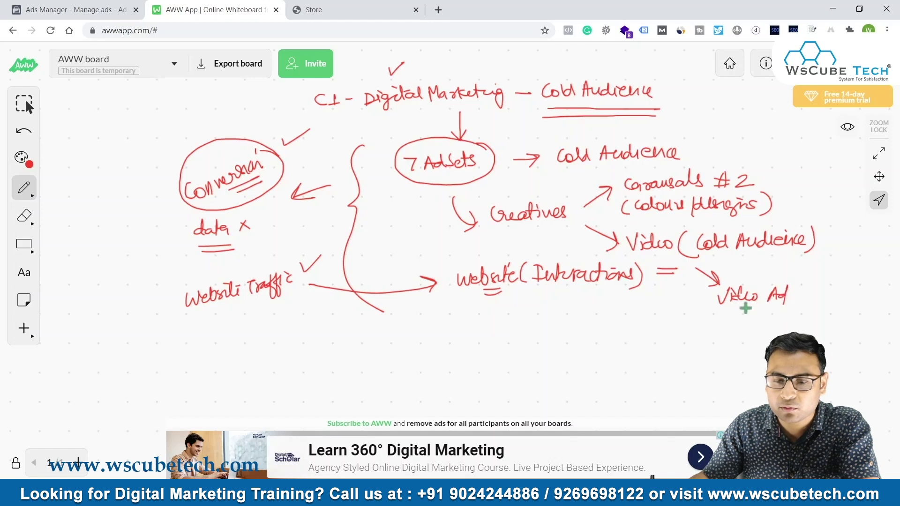
mouse_move(797, 281)
left_mouse_down()
mouse_move(723, 273)
mouse_move(807, 296)
left_mouse_up()
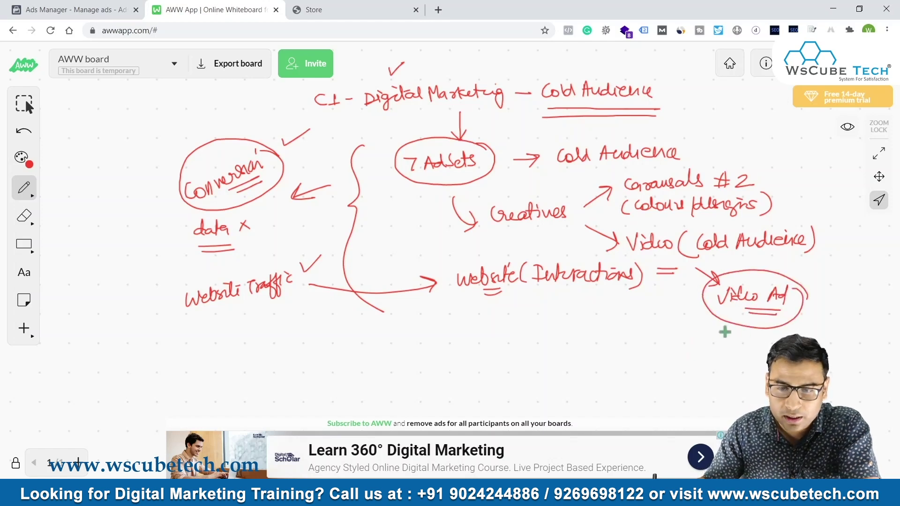
Step: Continue the flow from "Video Ad" with arrows to an underlined "Audience" and on to "Campaign"
left_click_drag(743, 320, 675, 339)
left_click_drag(689, 329, 696, 344)
mouse_move(583, 350)
left_mouse_down()
mouse_move(615, 338)
mouse_move(655, 342)
mouse_move(646, 353)
mouse_move(532, 354)
left_mouse_up()
left_click_drag(546, 344, 551, 360)
mouse_move(435, 346)
left_mouse_down()
mouse_move(424, 365)
mouse_move(455, 359)
left_mouse_up()
mouse_move(456, 368)
left_mouse_down()
mouse_move(460, 348)
mouse_move(497, 338)
left_mouse_up()
Step: Handwrite "(Remarketing)" in parentheses in front of "Campaign"
left_click_drag(406, 352, 406, 374)
mouse_move(283, 378)
left_mouse_down()
mouse_move(278, 399)
mouse_move(295, 392)
left_mouse_up()
left_click_drag(293, 375, 300, 387)
left_click_drag(305, 375, 335, 368)
mouse_move(338, 364)
left_mouse_down()
mouse_move(341, 373)
mouse_move(373, 360)
left_mouse_up()
left_click_drag(378, 361, 375, 378)
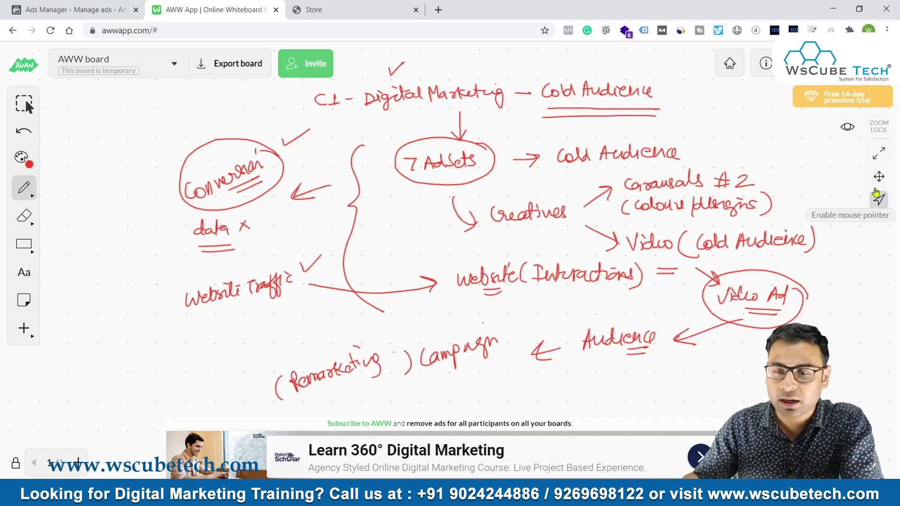
Step: Bring a blank area below the diagram into view and reactivate the freehand pen
left_click(879, 177)
scroll(625, 255, "down", 6)
scroll(631, 306, "down", 2)
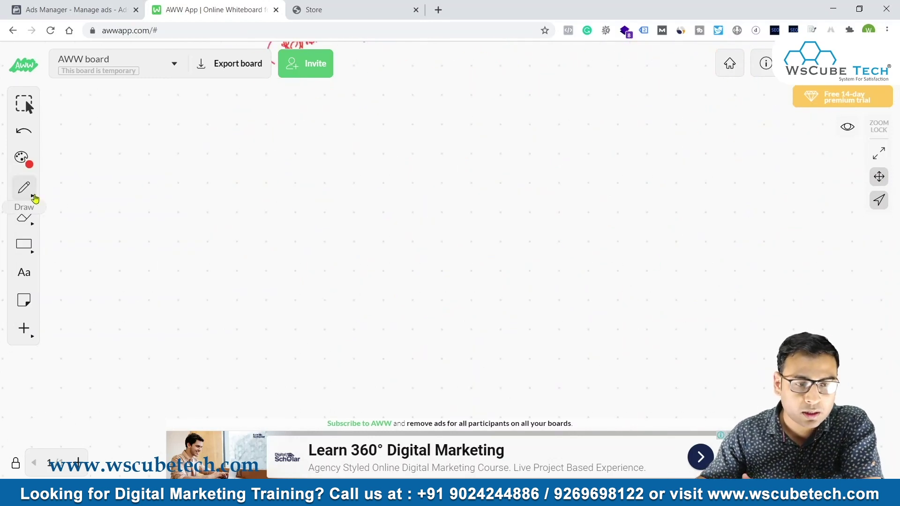
left_click(34, 200)
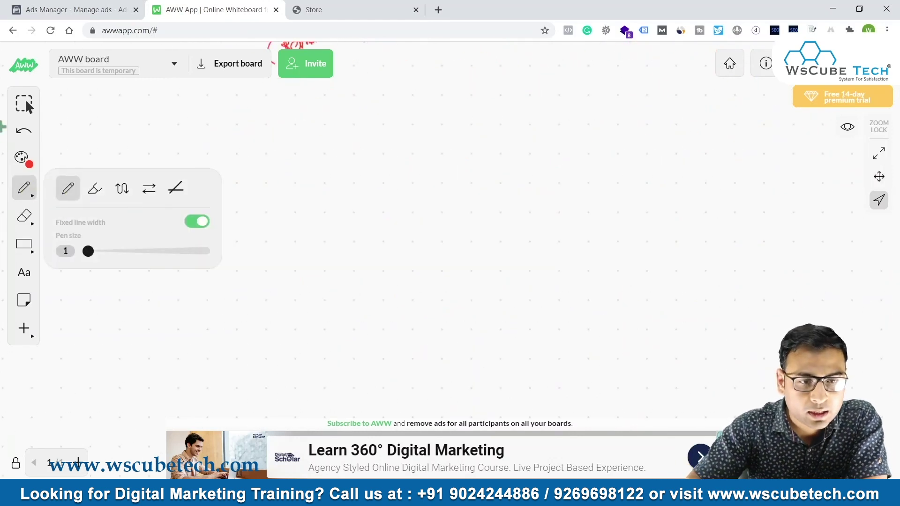
Step: Switch to Facebook Ads Manager, close the Video Ad editor, and deselect the "All Digital Marketing Narrow Neil Patel SME" ad set
left_click(76, 6)
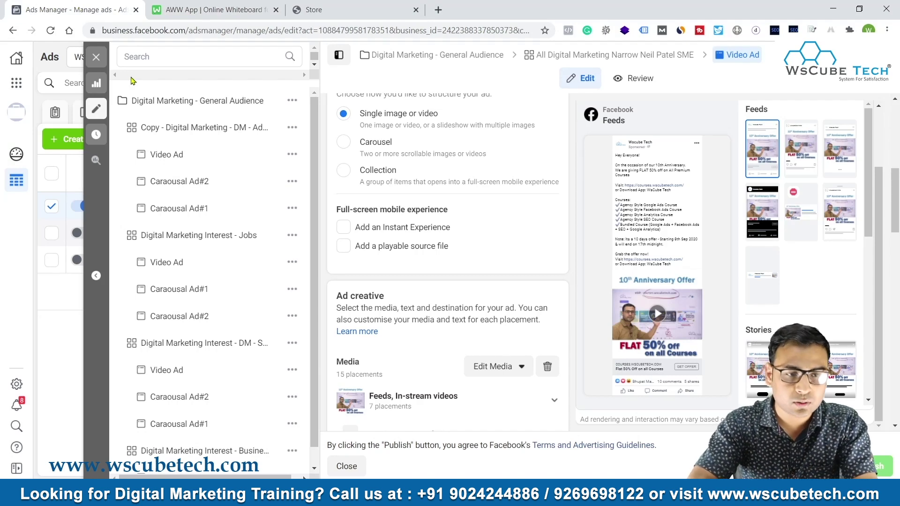
left_click(96, 58)
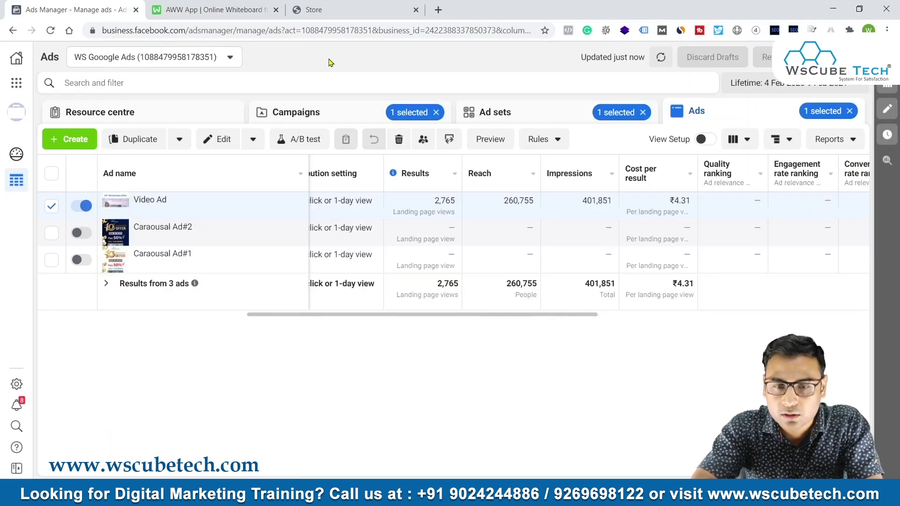
left_click(530, 116)
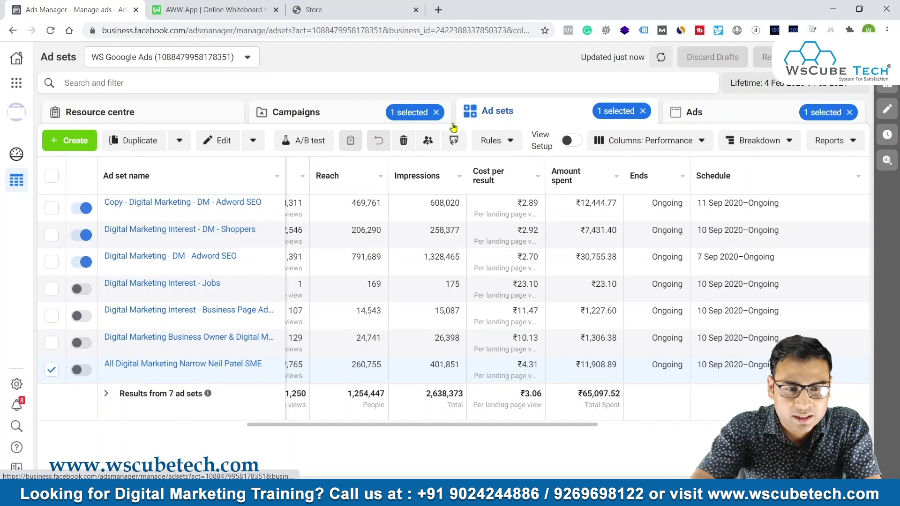
left_click(52, 369)
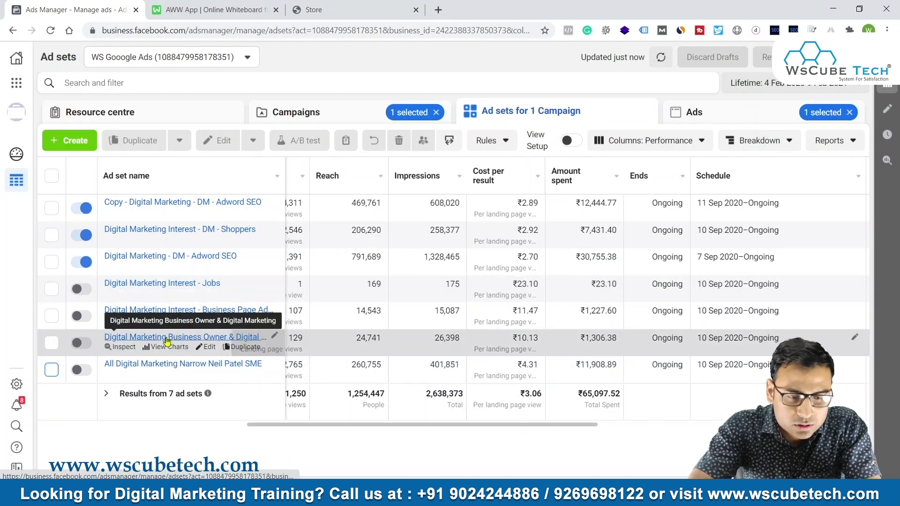
Step: View the ads inside the "Digital Marketing Business Owner & Digital Marketing" ad set and return to the ad set list
left_click(192, 341)
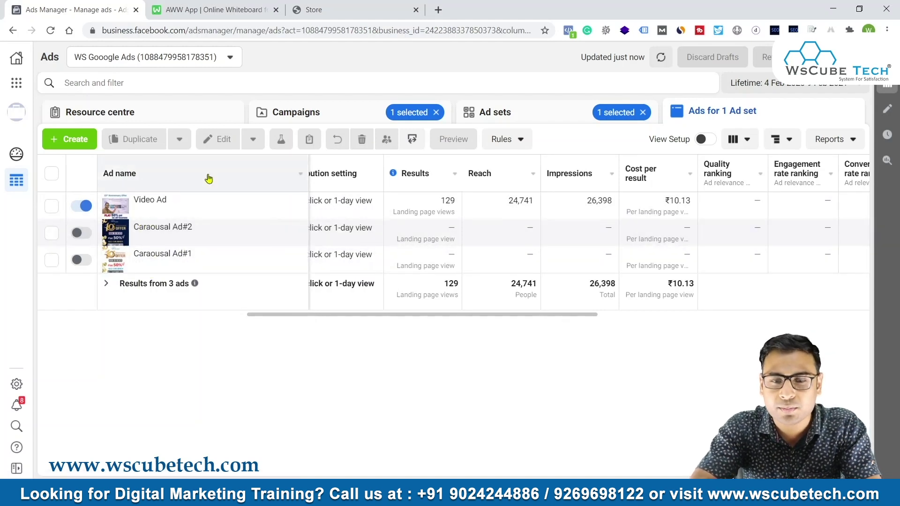
left_click(478, 116)
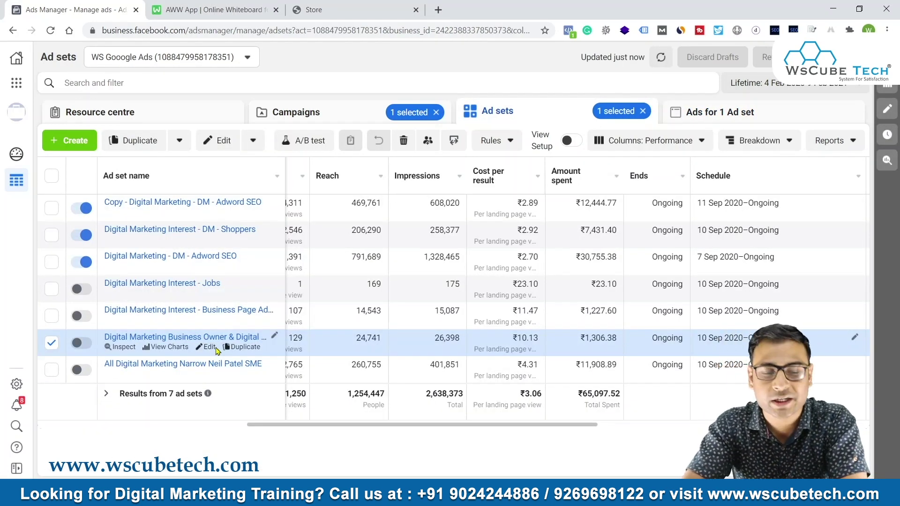
left_click(210, 347)
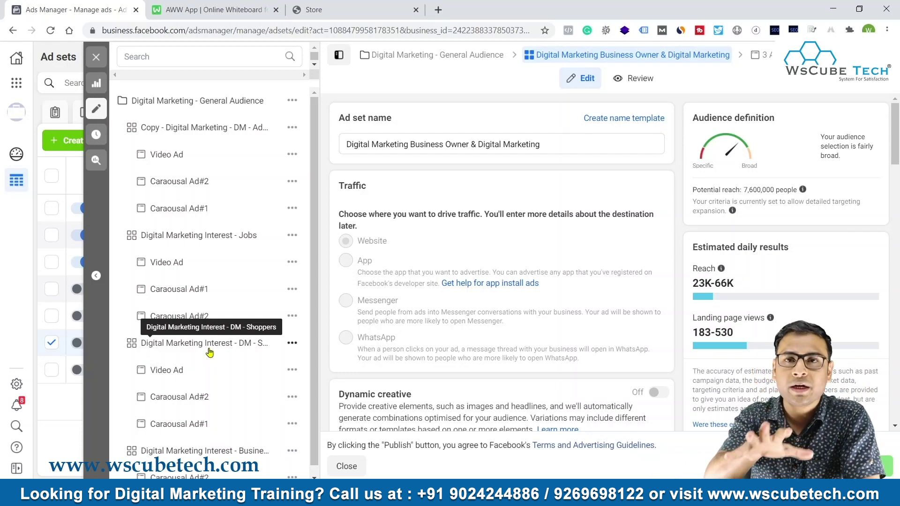
left_click(209, 351)
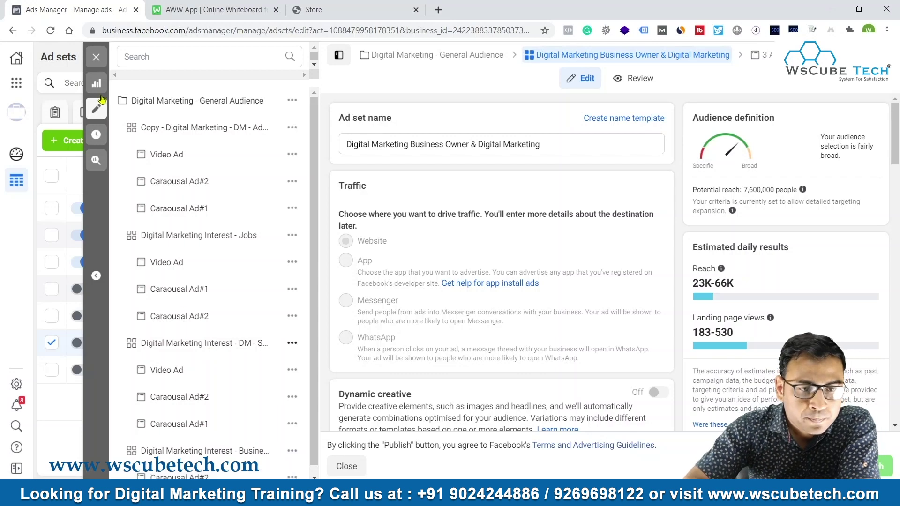
left_click(96, 58)
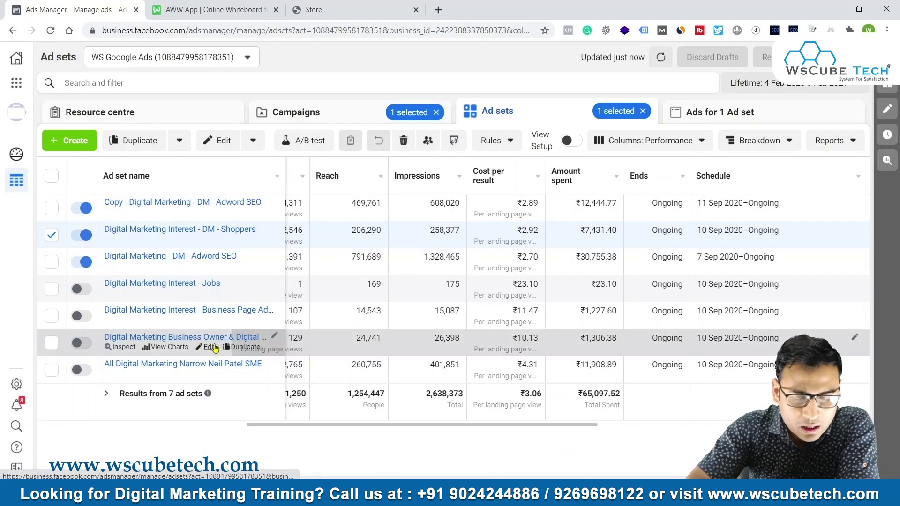
Step: Examine the audience and detailed targeting of the "Digital Marketing Business Owner & Digital Marketing" ad set, and close and deselect it
left_click(204, 347)
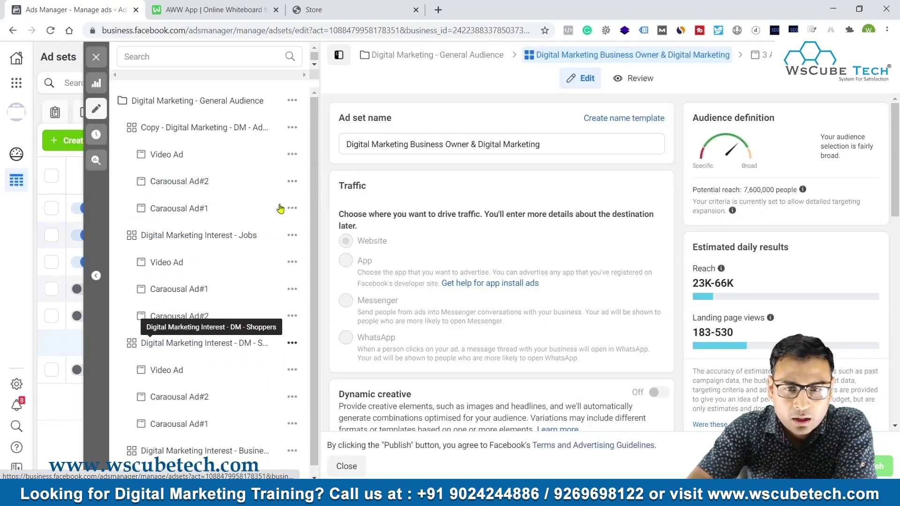
scroll(247, 225, "down", 6)
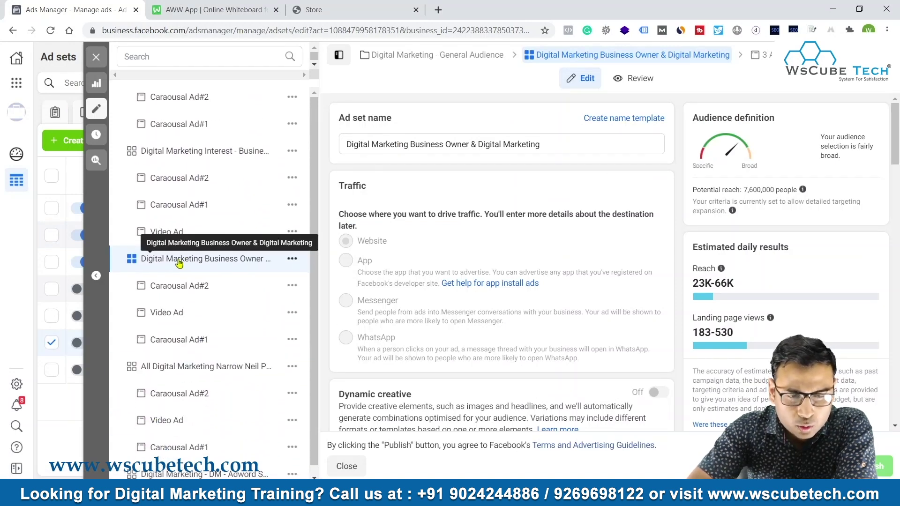
scroll(538, 258, "down", 12)
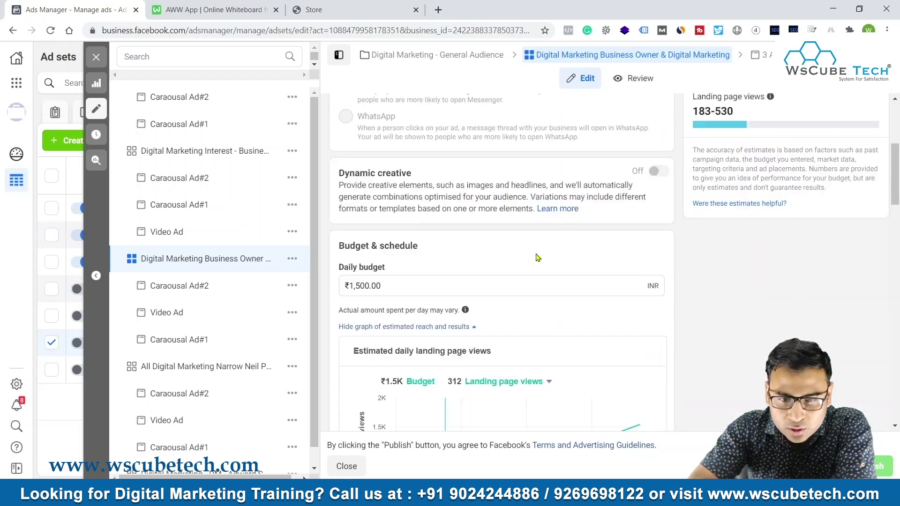
scroll(536, 256, "down", 8)
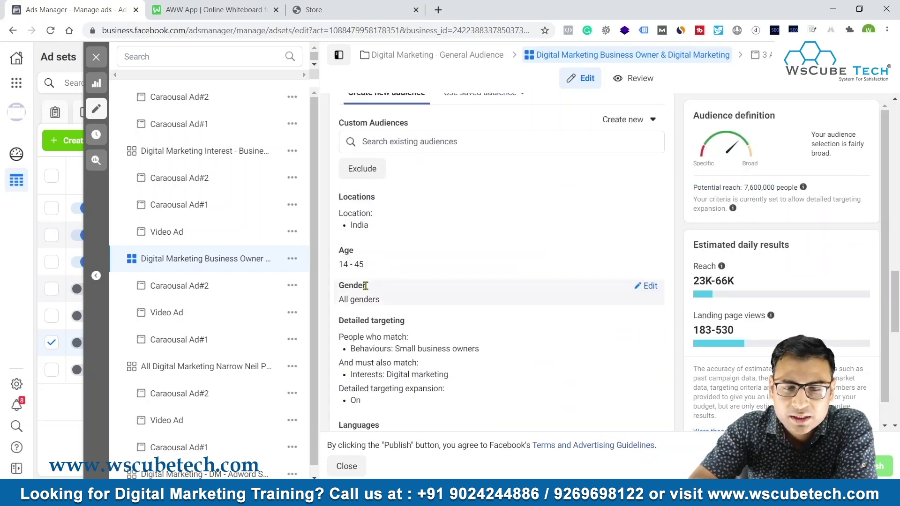
scroll(496, 317, "down", 3)
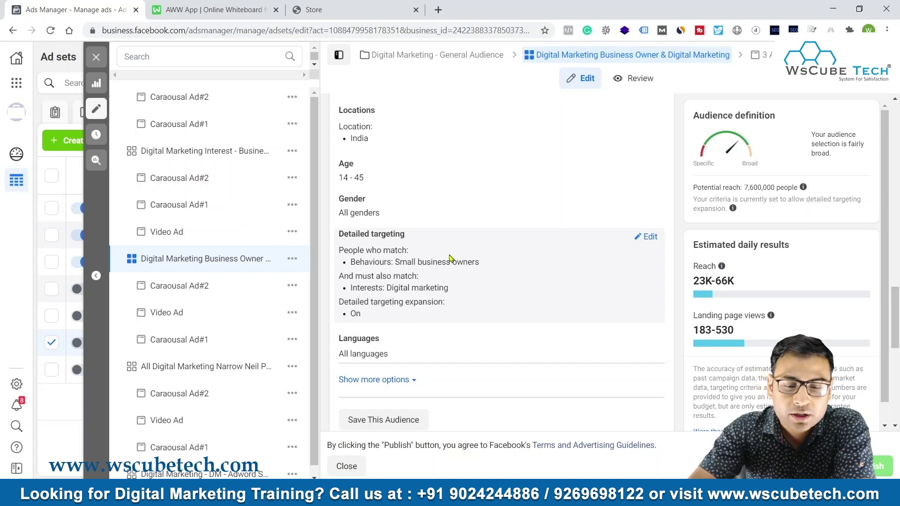
scroll(457, 305, "down", 3)
scroll(457, 248, "up", 3)
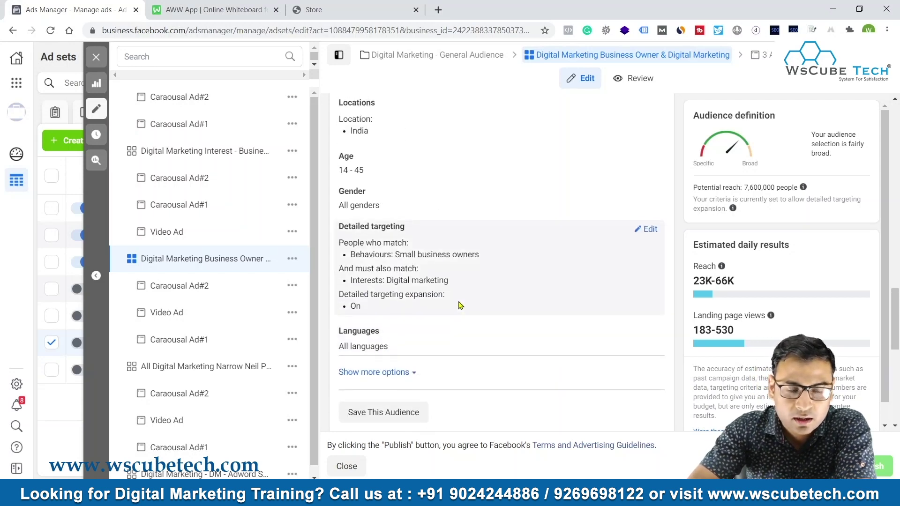
left_click(96, 57)
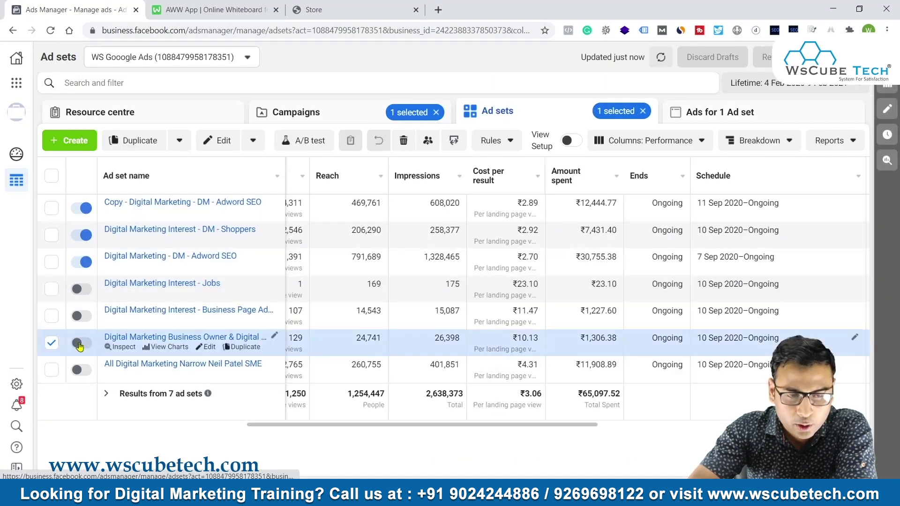
left_click(52, 345)
Step: Examine the detailed targeting of the "Digital Marketing Interest - Business Page Admin & DM" ad set, and close and deselect it
left_click(205, 321)
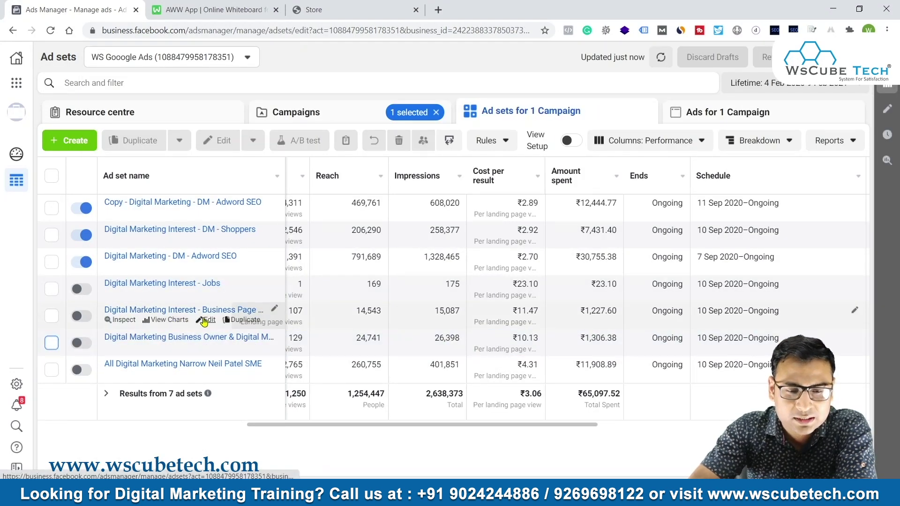
scroll(532, 388, "down", 10)
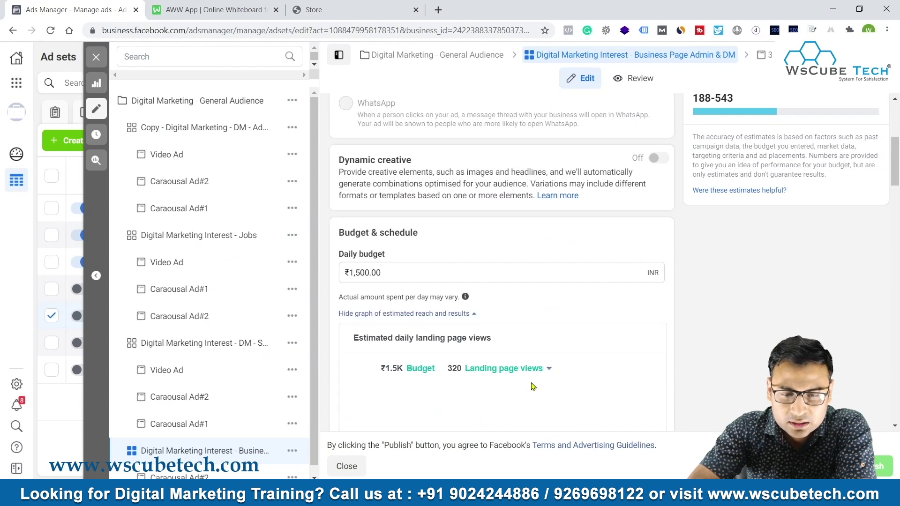
scroll(532, 387, "down", 10)
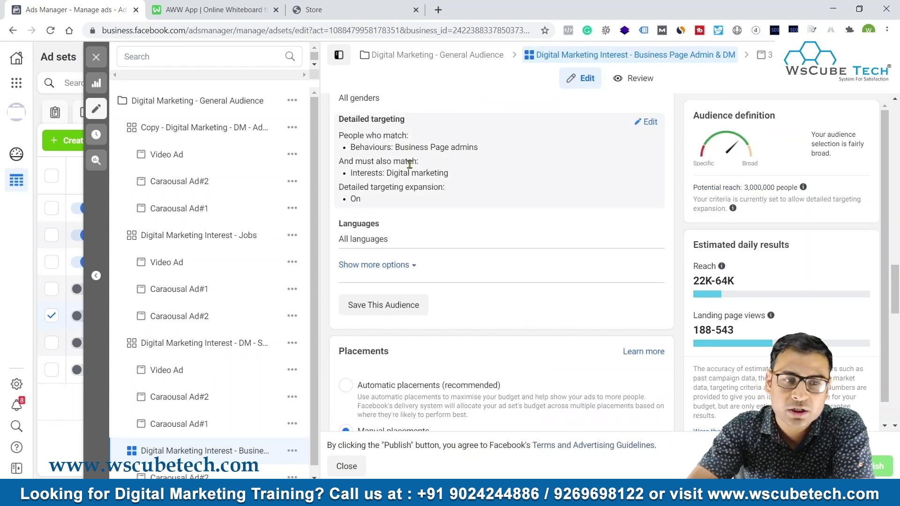
left_click(96, 56)
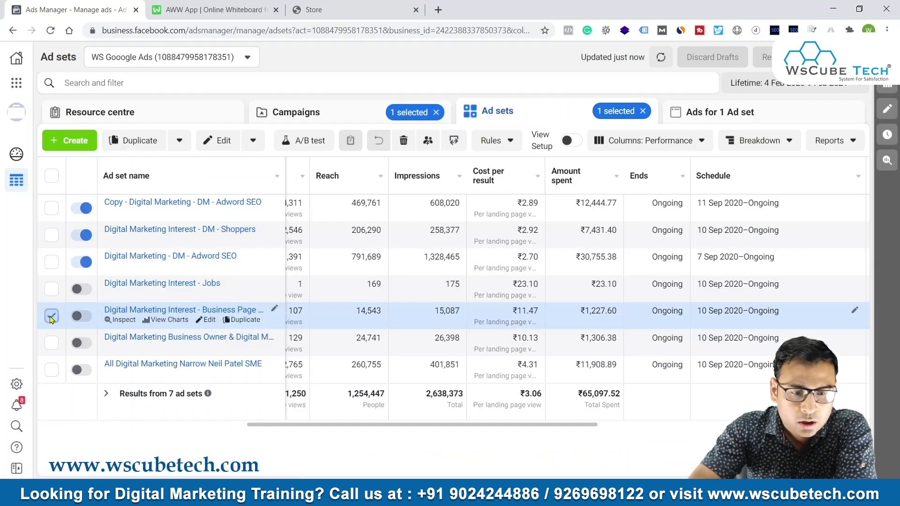
left_click(52, 316)
Step: Examine the job titles targeted in the "Digital Marketing Interest - Jobs" ad set's detailed targeting
left_click(205, 294)
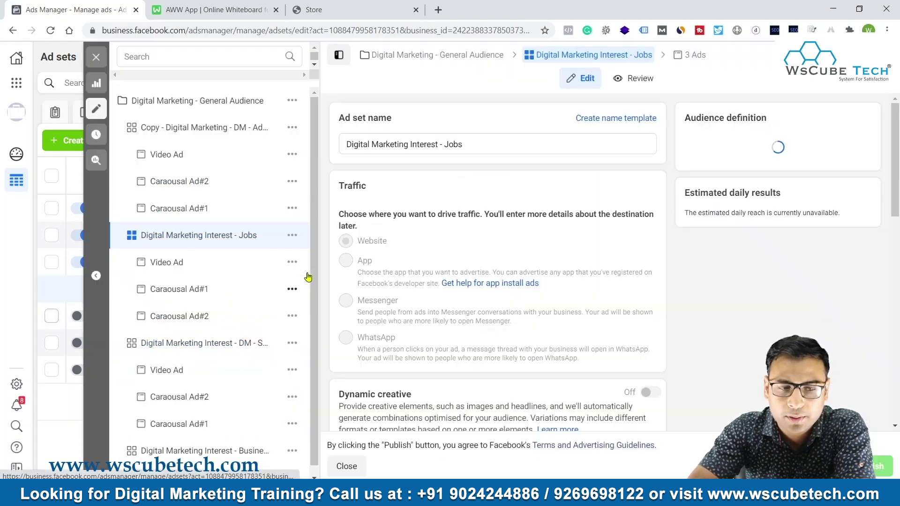
scroll(514, 241, "down", 6)
scroll(516, 242, "down", 10)
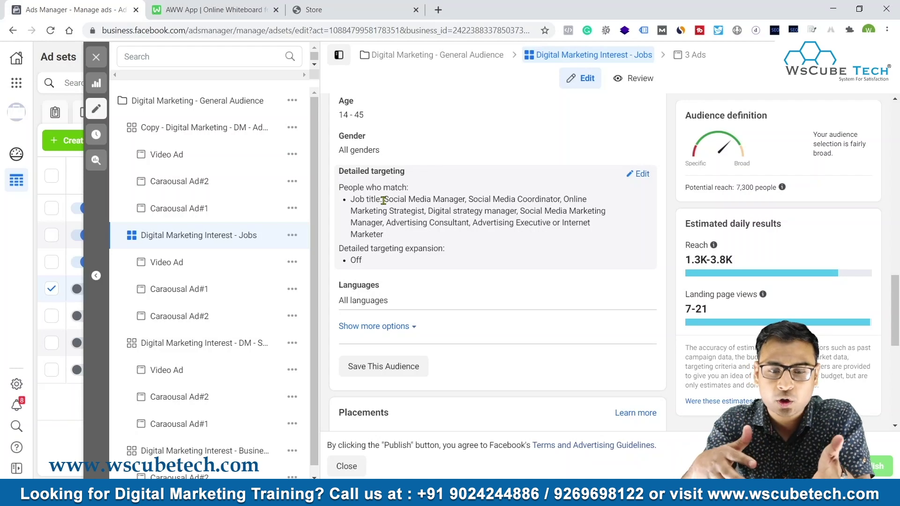
left_click_drag(369, 199, 439, 223)
left_click(464, 244)
triple_click(395, 224)
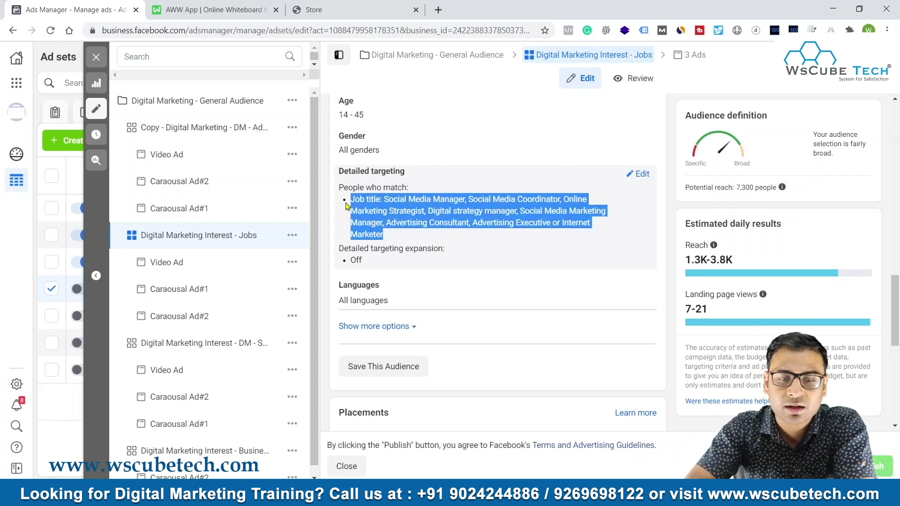
left_click(417, 222)
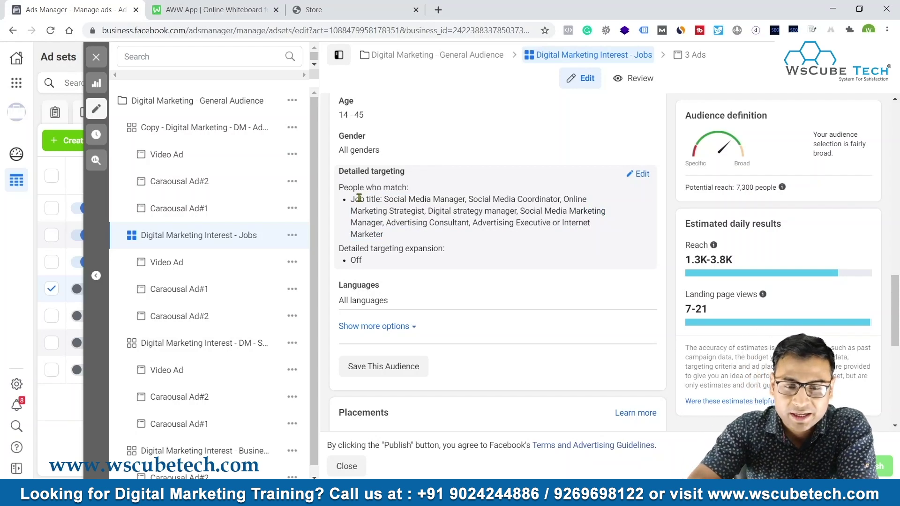
Step: Highlight the targeted job titles of the "Digital Marketing Interest - Jobs" ad set, and close and deselect it
left_click_drag(384, 198, 405, 232)
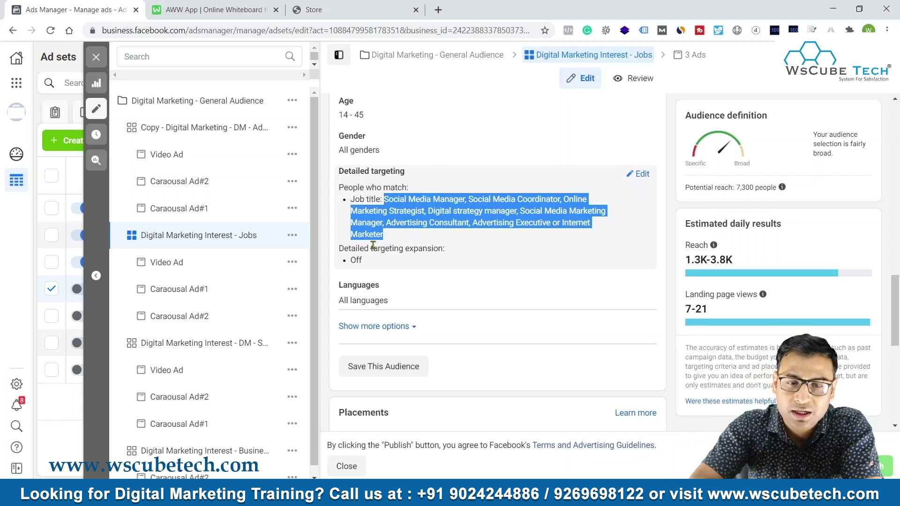
left_click(97, 57)
left_click(54, 292)
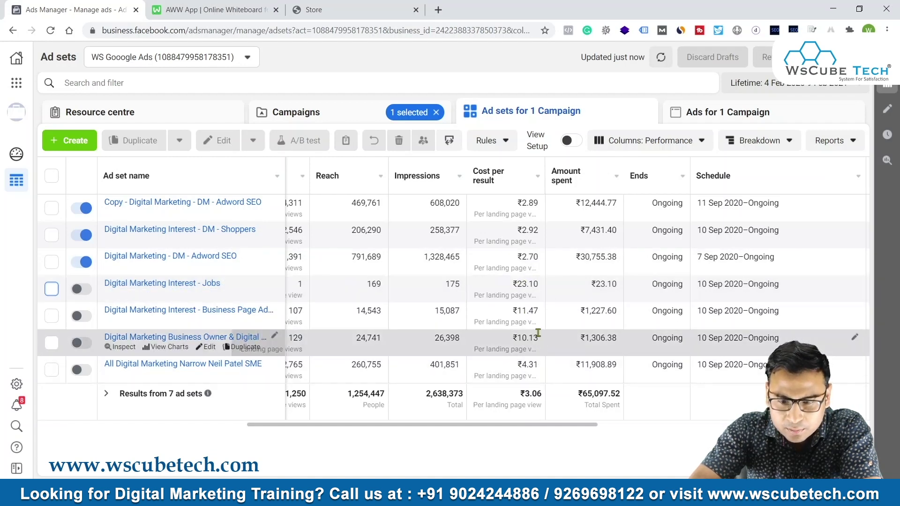
Step: Examine the interests in the detailed targeting of the "Digital Marketing - DM - Adword SEO" ad set, and close and deselect it
scroll(539, 357, "left", 5)
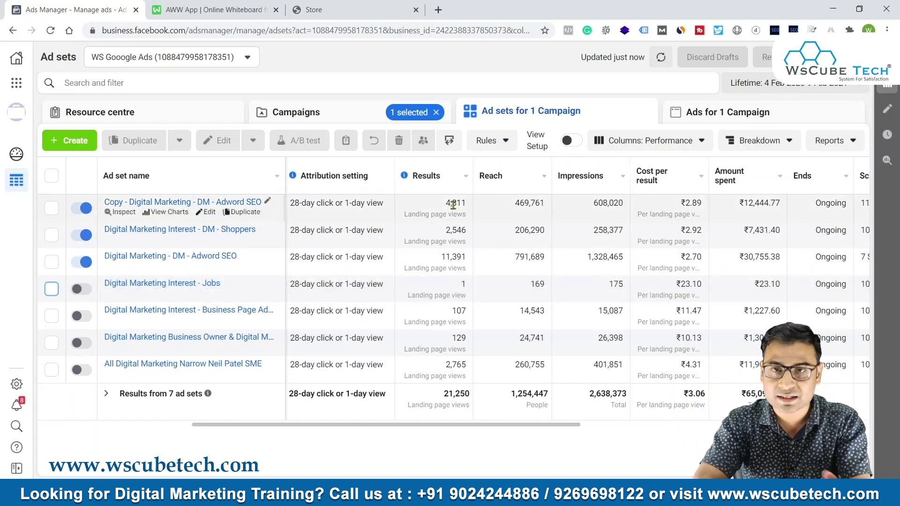
scroll(510, 284, "right", 1)
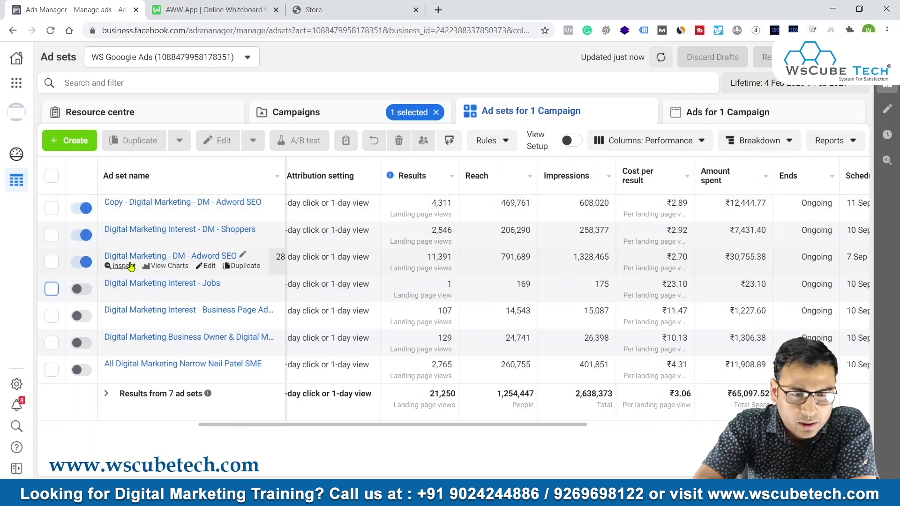
left_click(209, 266)
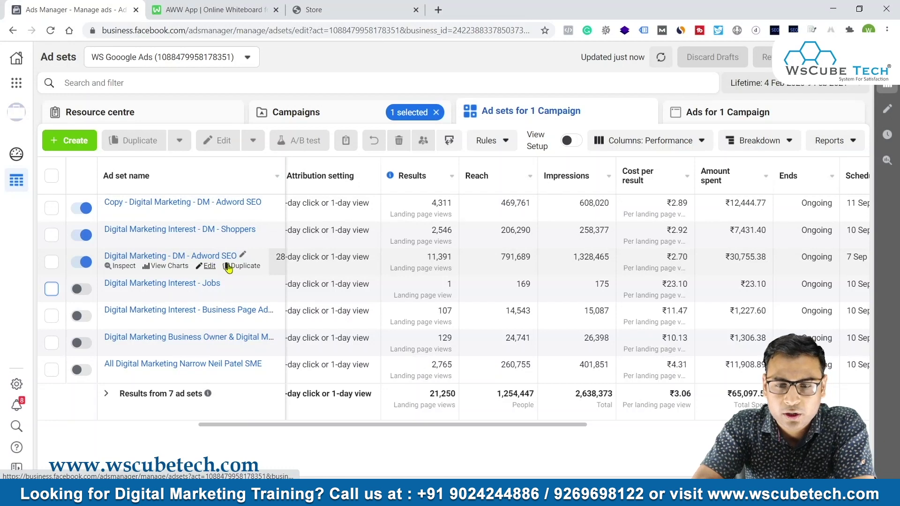
scroll(550, 277, "down", 5)
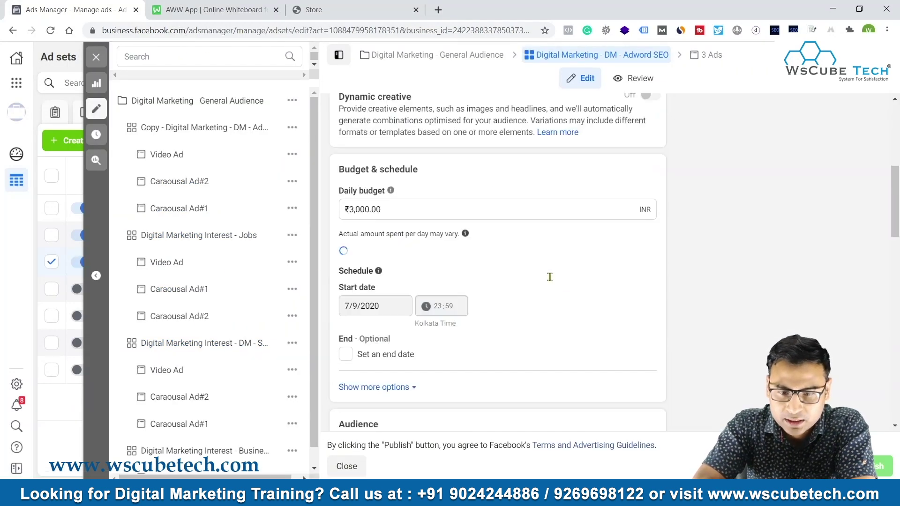
scroll(550, 277, "down", 12)
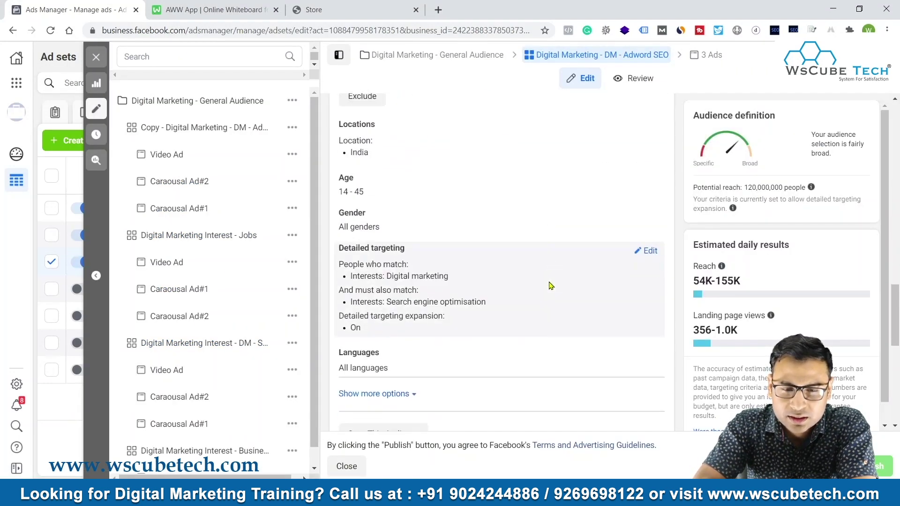
scroll(551, 286, "down", 1)
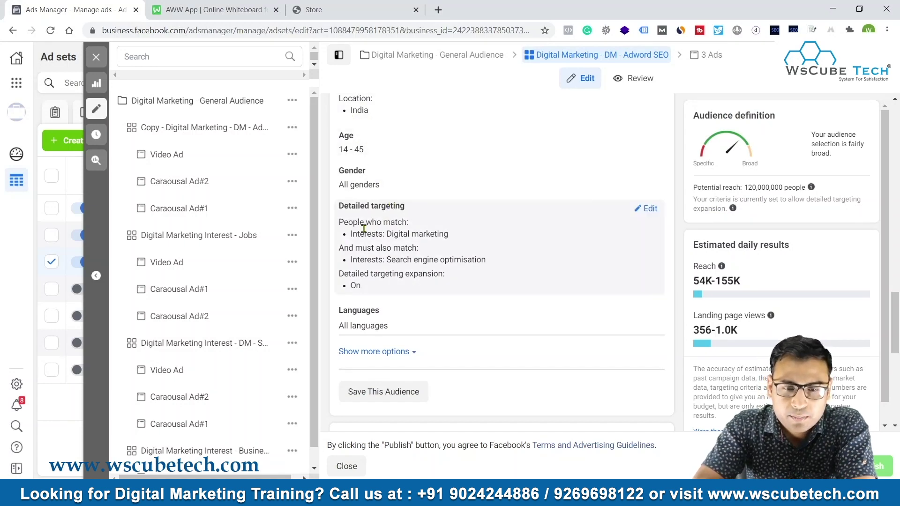
left_click_drag(387, 236, 448, 229)
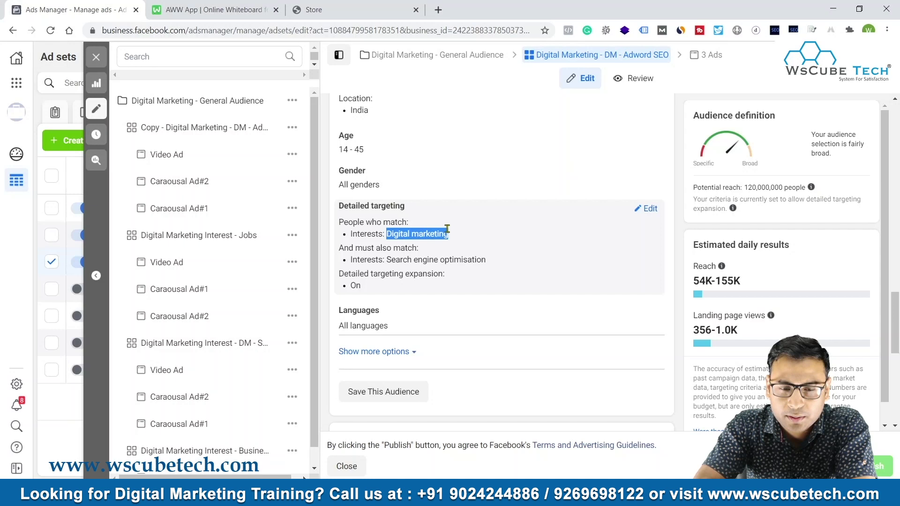
left_click(416, 250)
left_click_drag(384, 259, 453, 259)
left_click(476, 261)
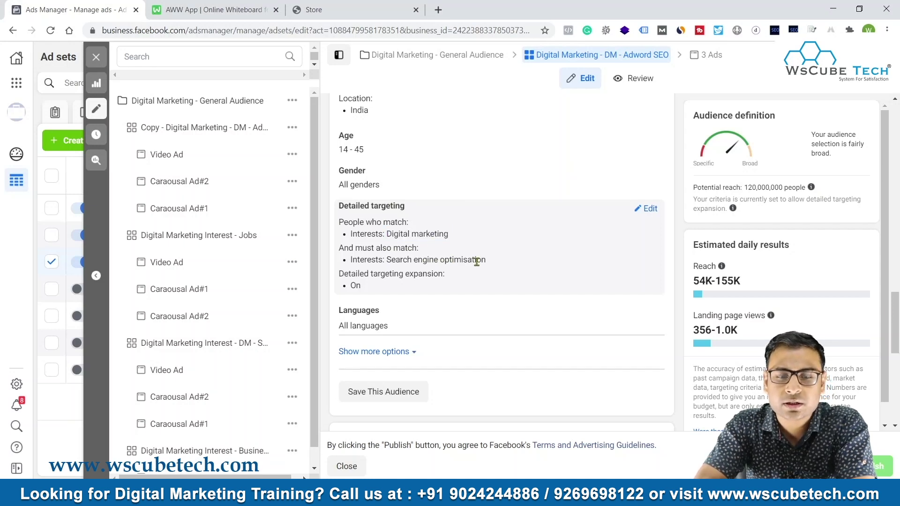
left_click(96, 56)
left_click(51, 262)
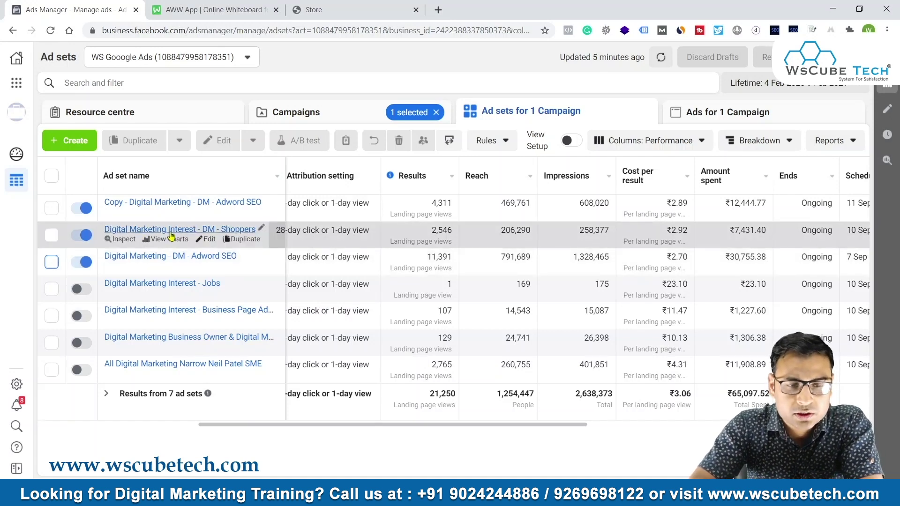
Step: Examine the interest and behaviour targeting of the "Digital Marketing Interest - DM - Shoppers" ad set, and close and deselect it
left_click(208, 240)
scroll(557, 344, "down", 15)
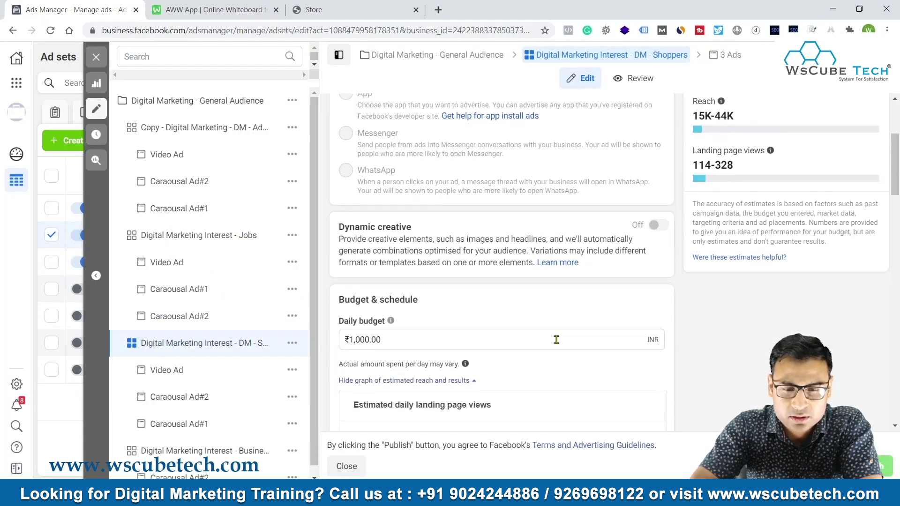
scroll(557, 345, "down", 4)
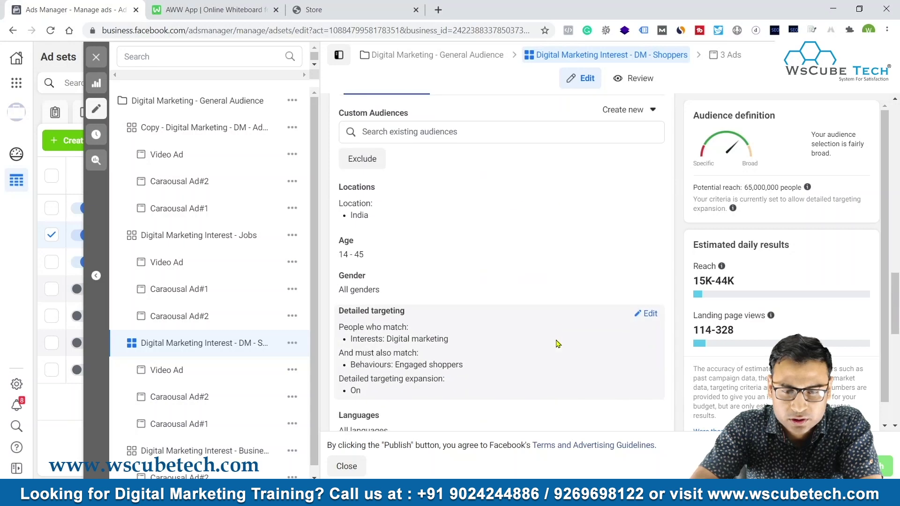
left_click_drag(392, 301, 432, 300)
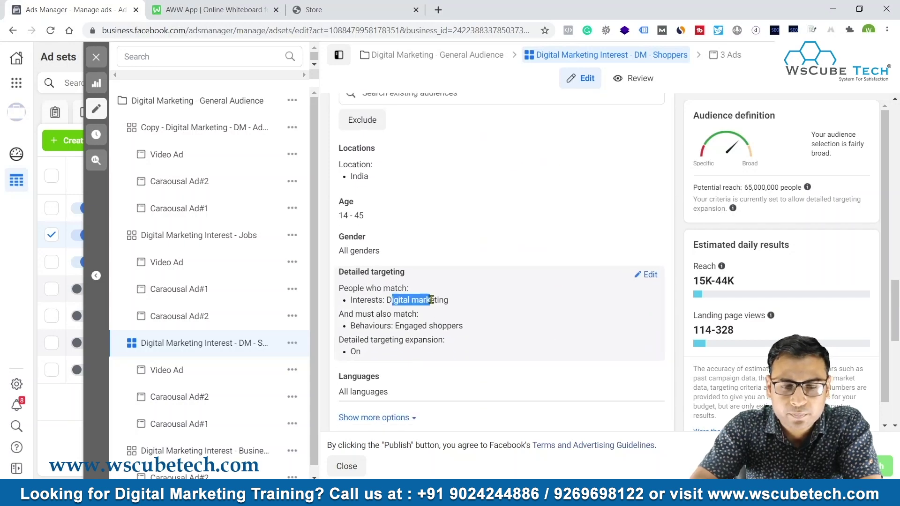
left_click_drag(401, 327, 439, 326)
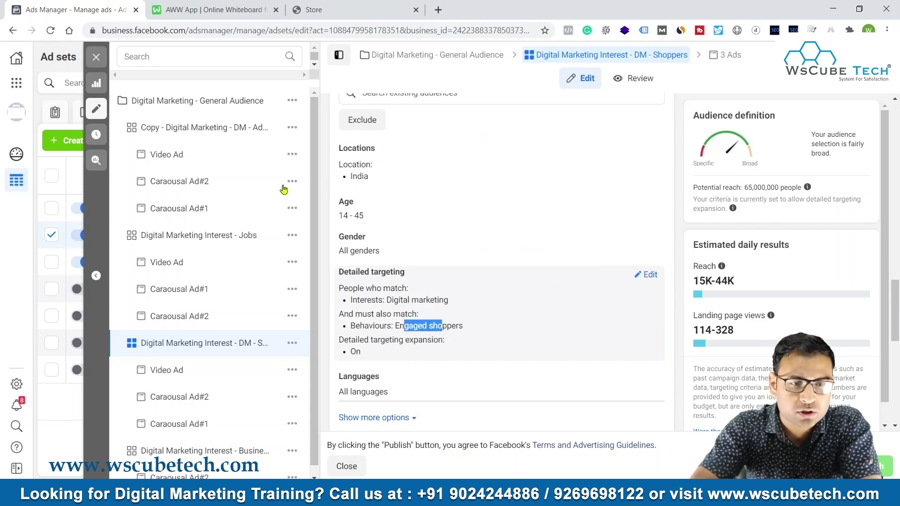
left_click(104, 65)
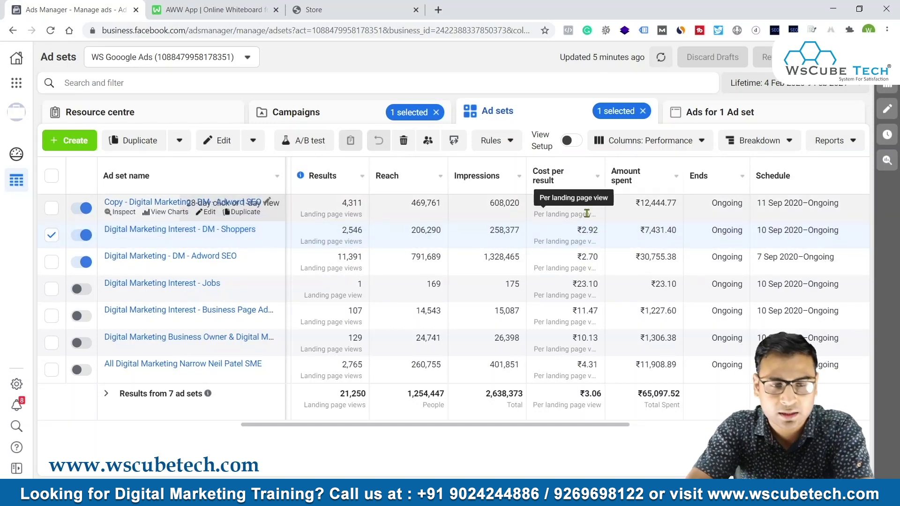
left_click(52, 235)
Step: Examine the audience, placement and delivery settings of the "Copy - Digital Marketing - DM - Adword SEO" ad set, and close and deselect it
left_click(206, 212)
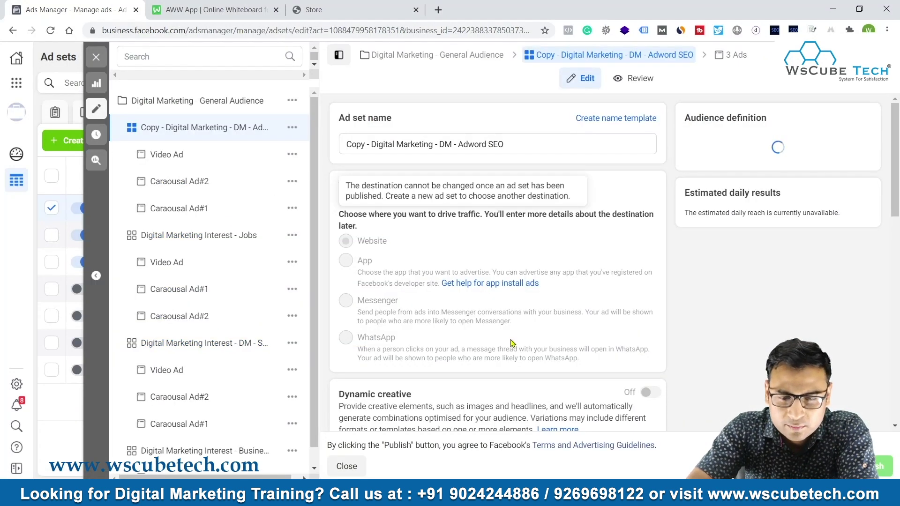
scroll(512, 343, "down", 20)
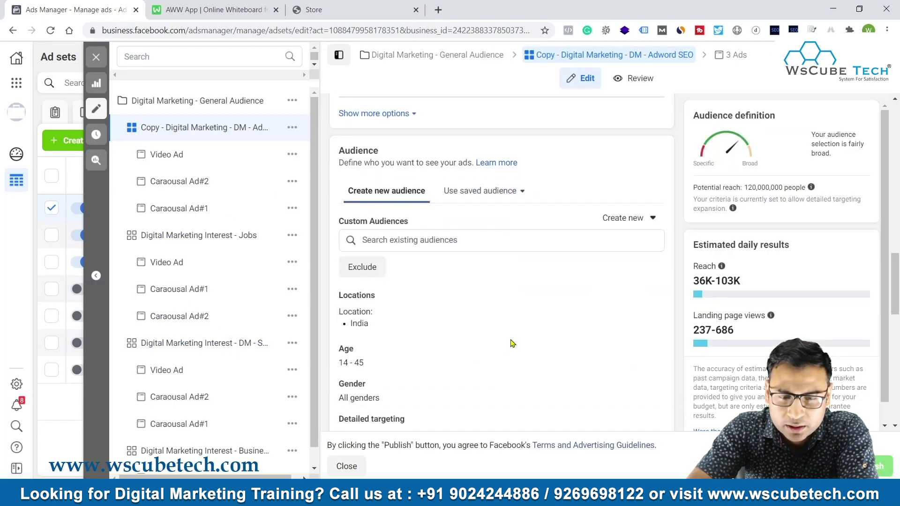
scroll(511, 344, "down", 6)
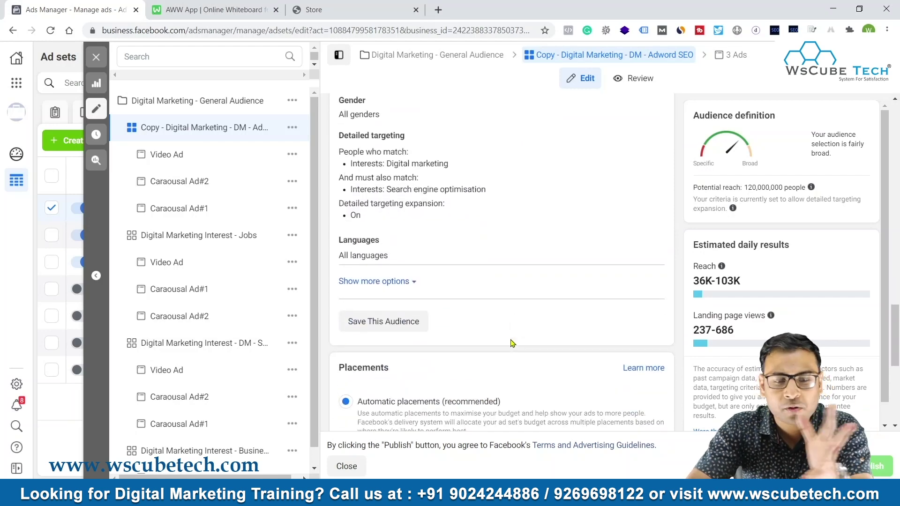
scroll(512, 344, "down", 5)
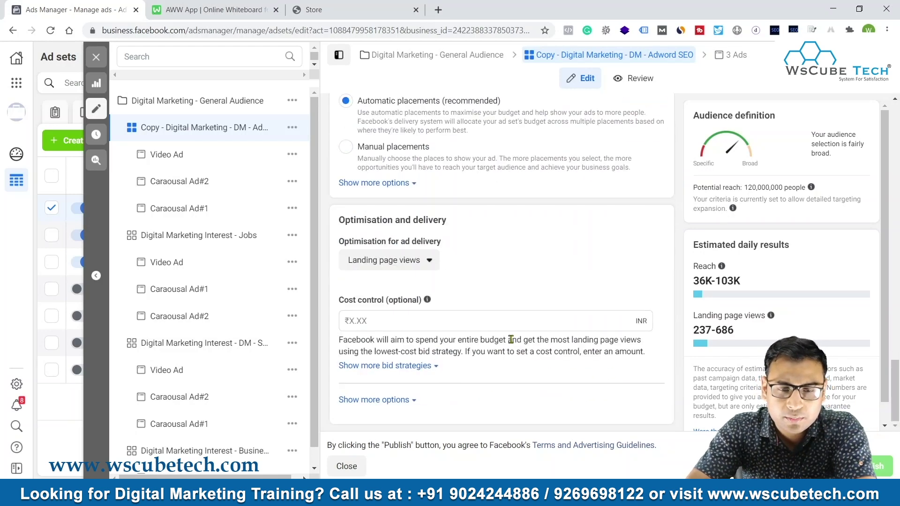
scroll(512, 343, "up", 10)
scroll(512, 344, "down", 3)
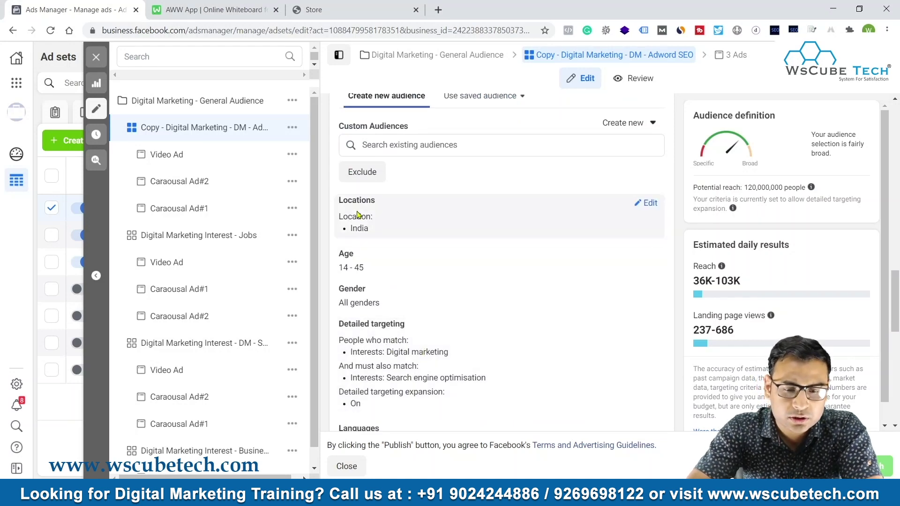
left_click(96, 57)
left_click(51, 208)
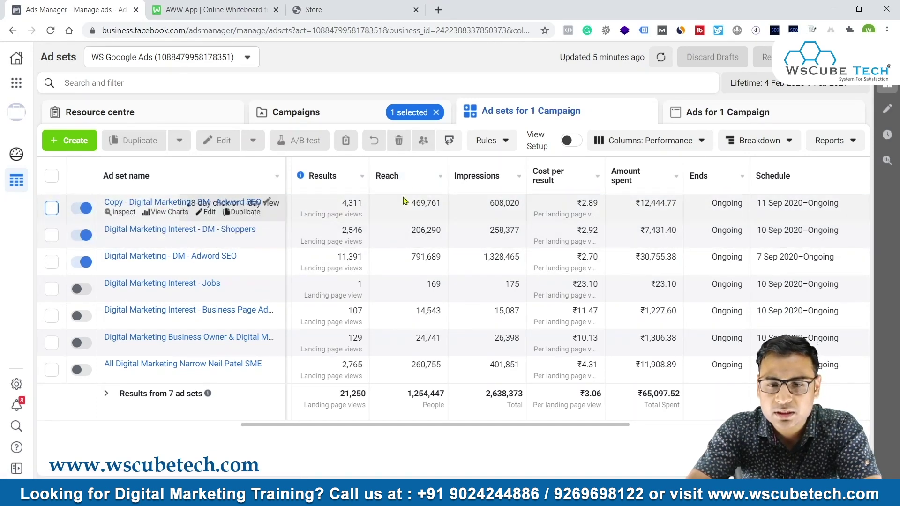
Step: Return from the ad sets to the campaign list and deselect the "Digital Marketing - General Audience" campaign
scroll(385, 222, "right", 3)
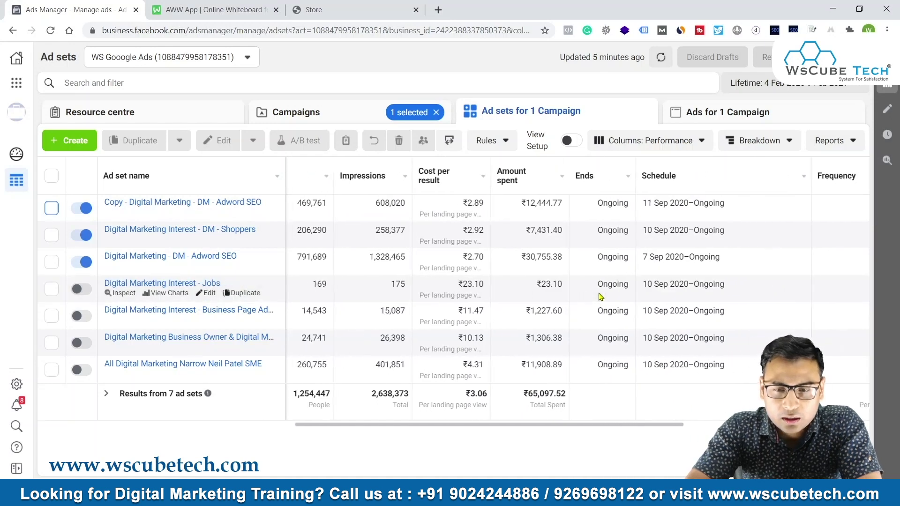
scroll(482, 244, "left", 6)
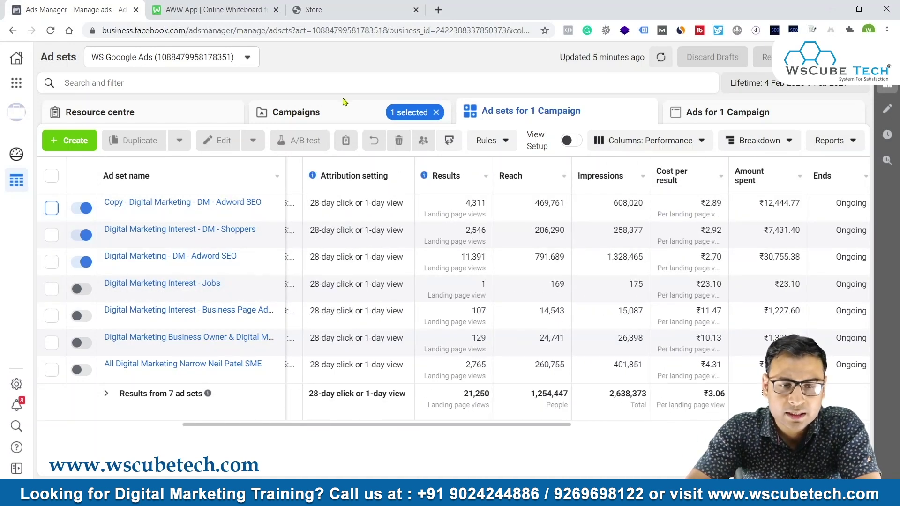
left_click(313, 110)
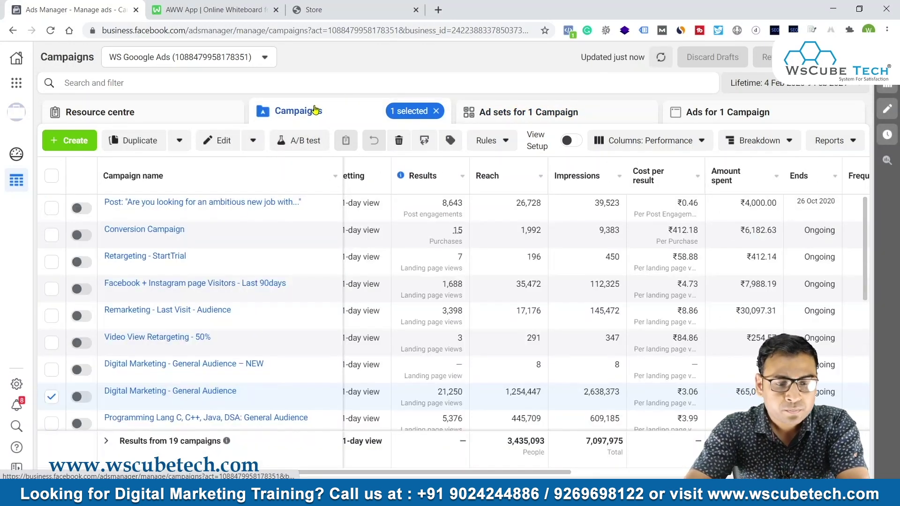
left_click(53, 398)
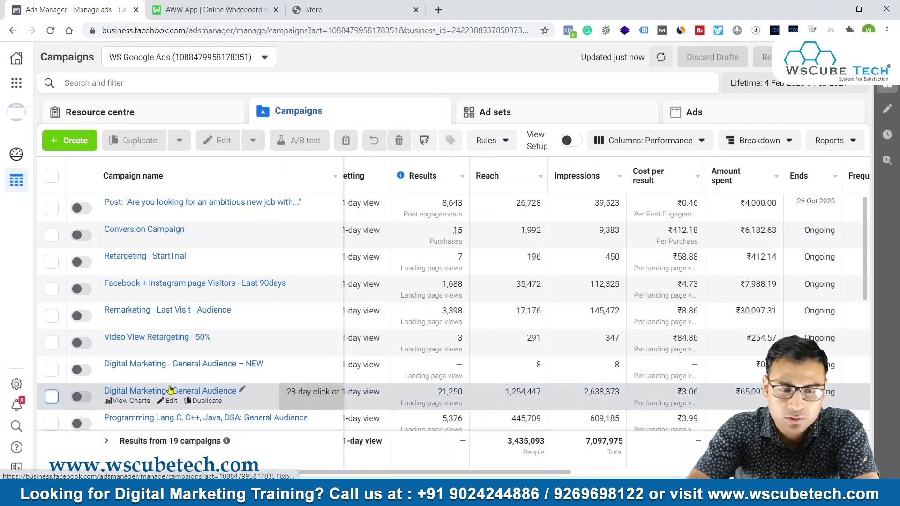
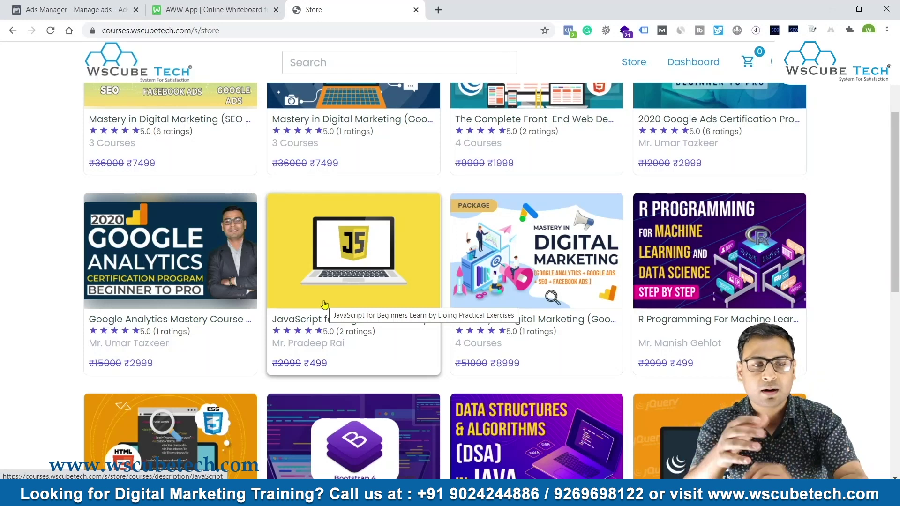
Step: In the WsCube Tech course store, open the "Mastery in Digital Marketing (SEO + Google Ads + Facebook Ads)" package and add it to the cart
scroll(174, 139, "up", 2)
left_click(174, 139)
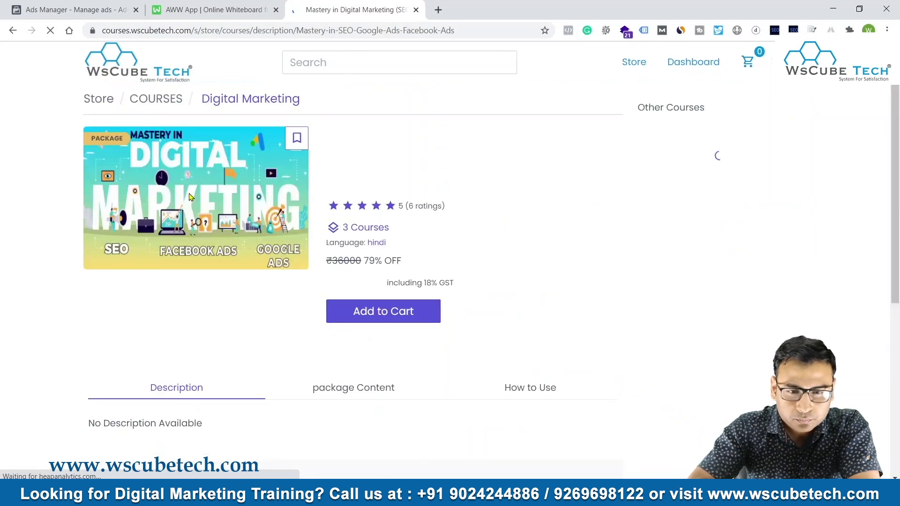
left_click(383, 311)
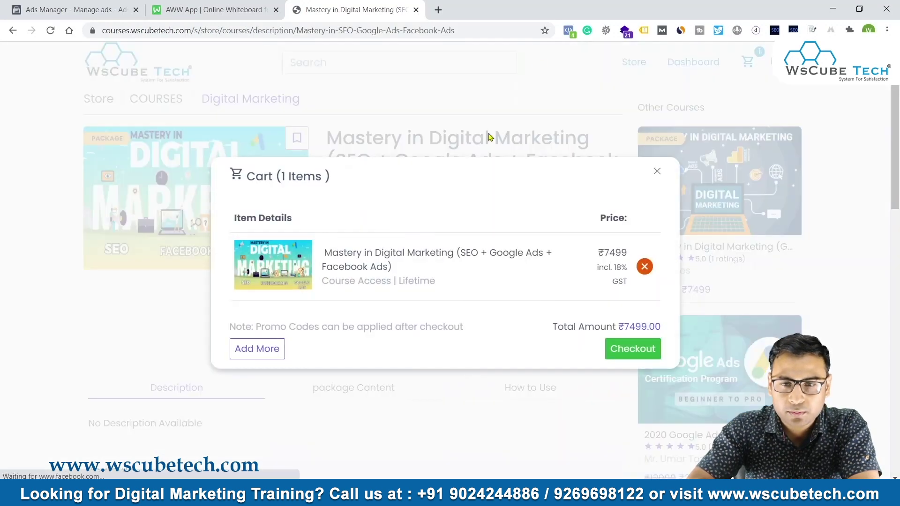
Step: Inspect the details of the AddToCart event with Facebook Pixel Helper, and close the overlay
left_click(567, 32)
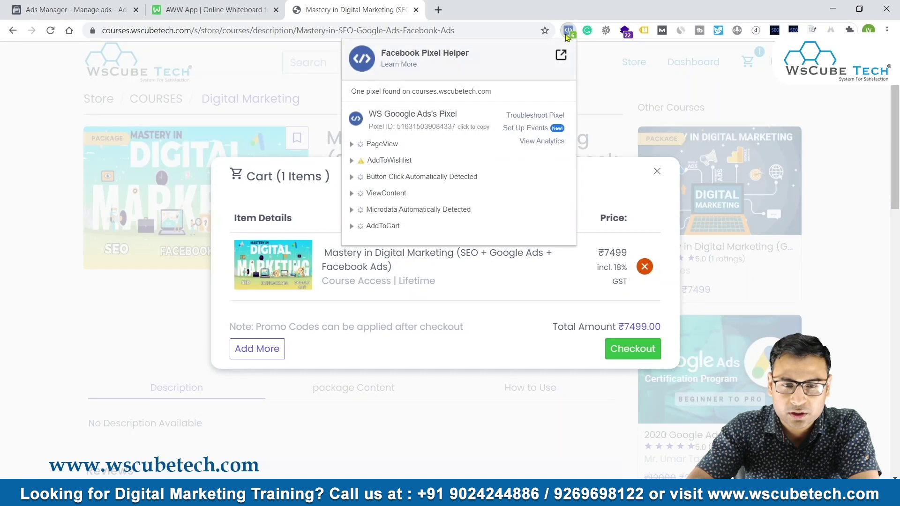
left_click(370, 227)
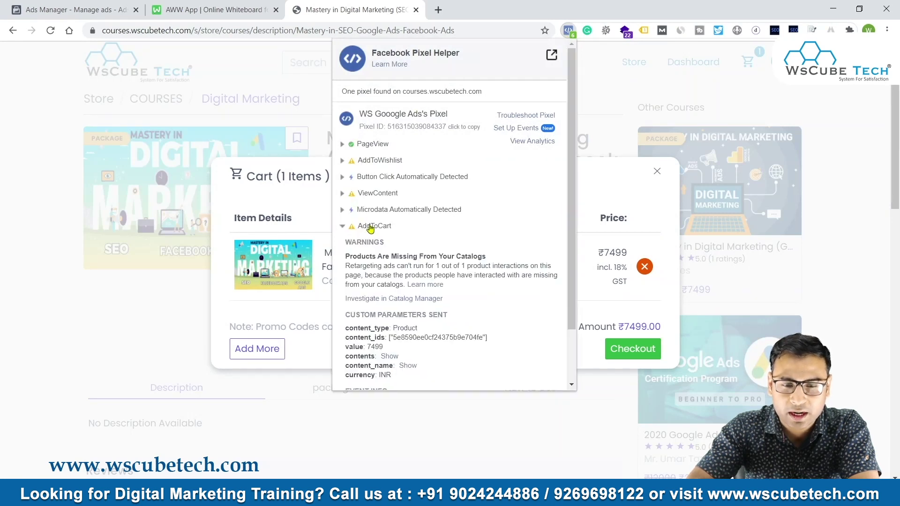
left_click(599, 86)
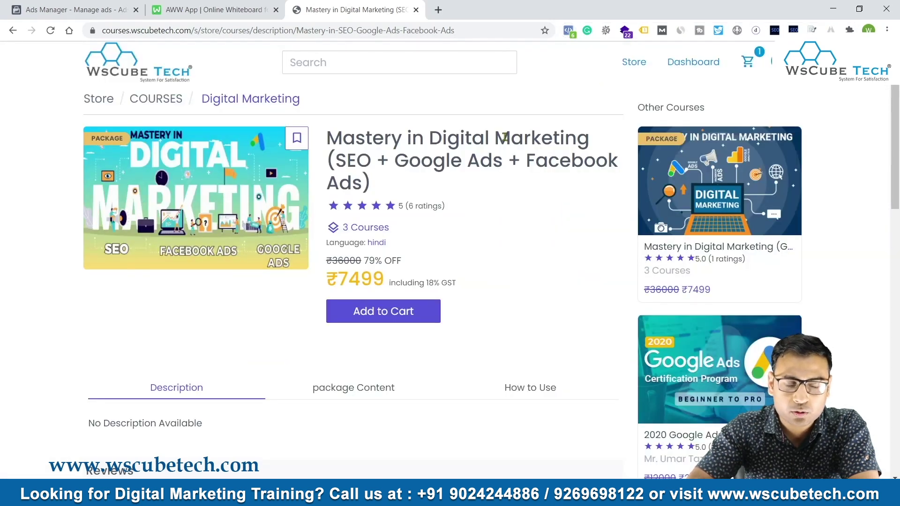
Step: Proceed to checkout with the digital marketing package and show the checkout page's events in Facebook Pixel Helper
left_click(399, 316)
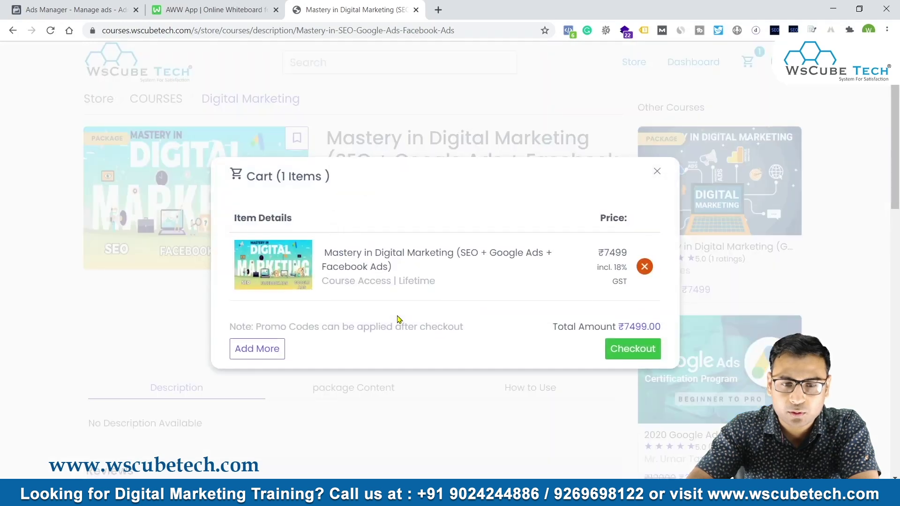
left_click(628, 348)
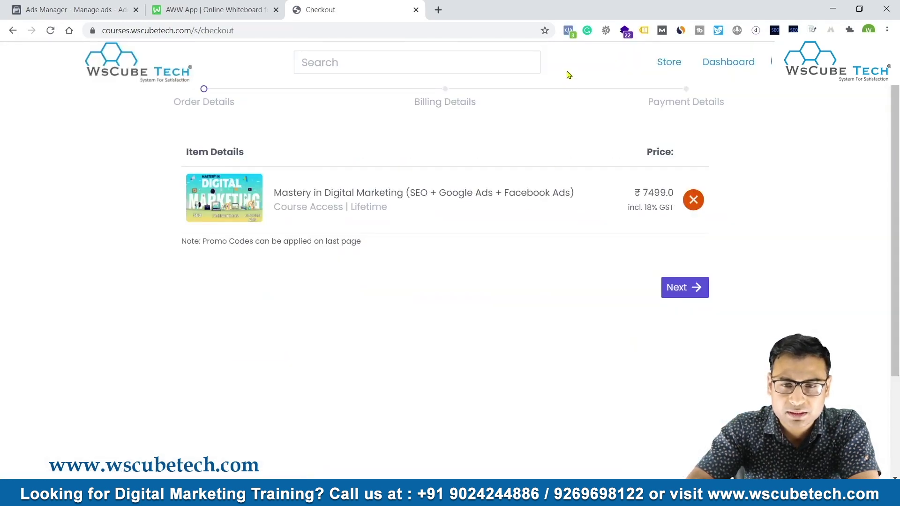
left_click(568, 31)
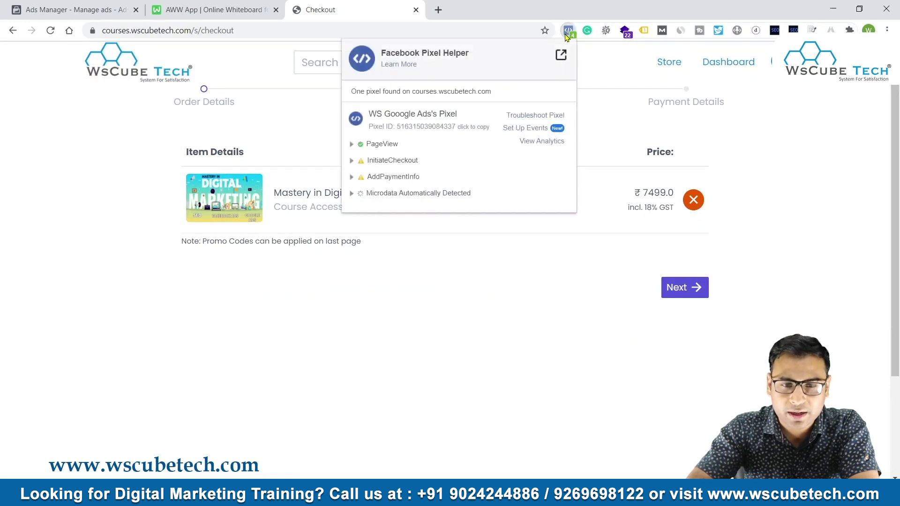
Step: Inspect the InitiateCheckout event's details in Facebook Pixel Helper, close the overlay and remove the digital marketing package from the cart
left_click(393, 161)
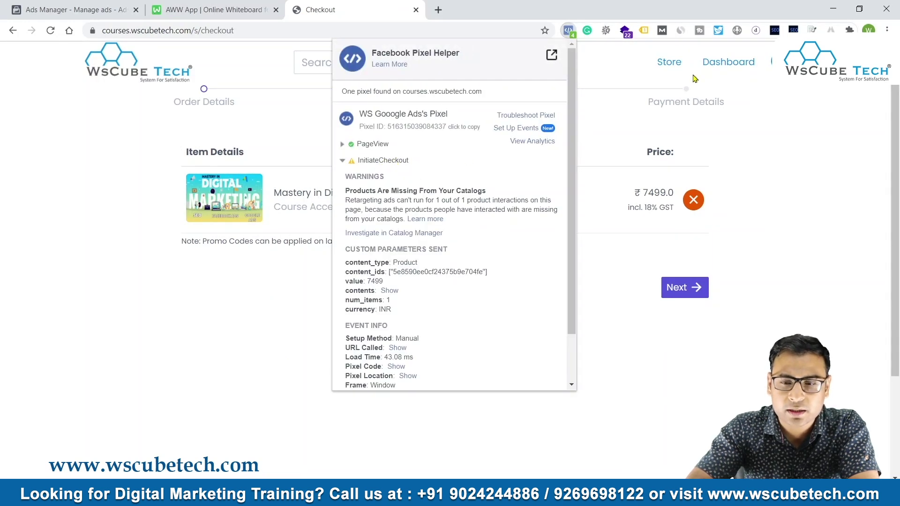
left_click(644, 119)
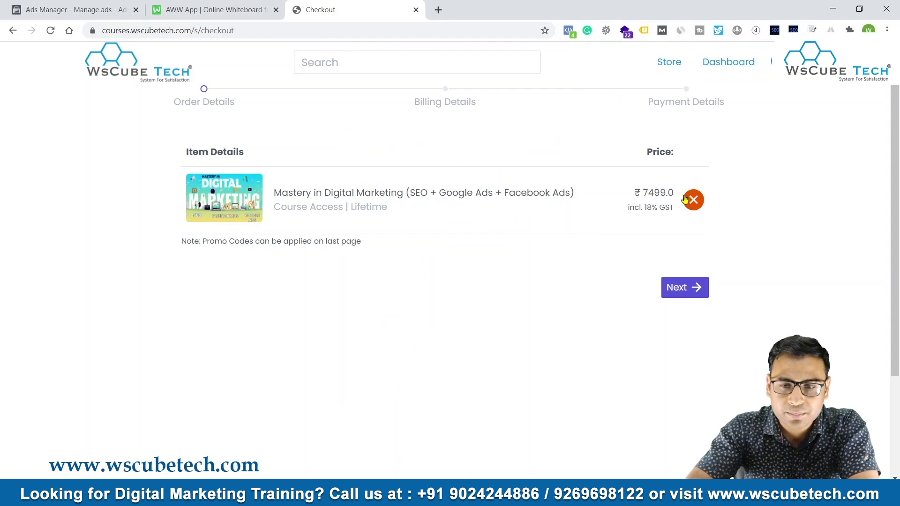
left_click(693, 200)
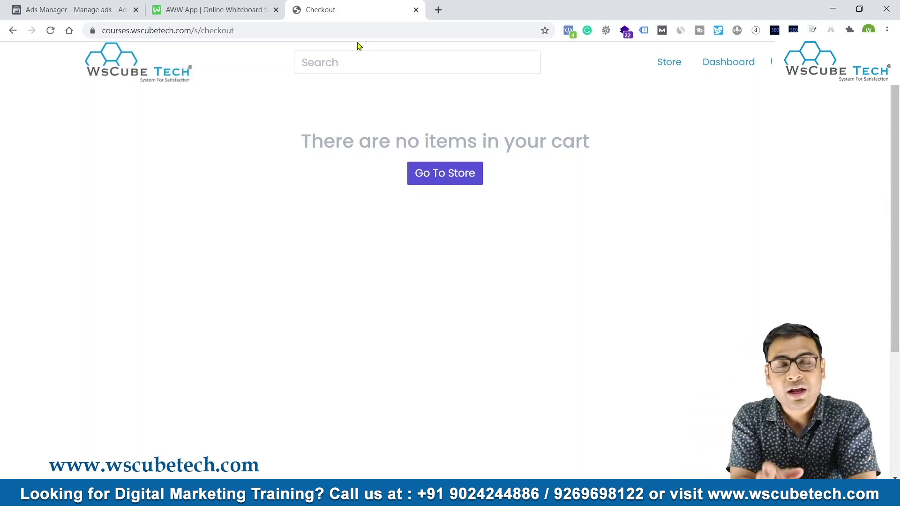
Step: Switch to the AWW whiteboard and handwrite "Cold Audiences → (Testing)" in red pen, adding a tick mark above "Testing"
left_click(204, 6)
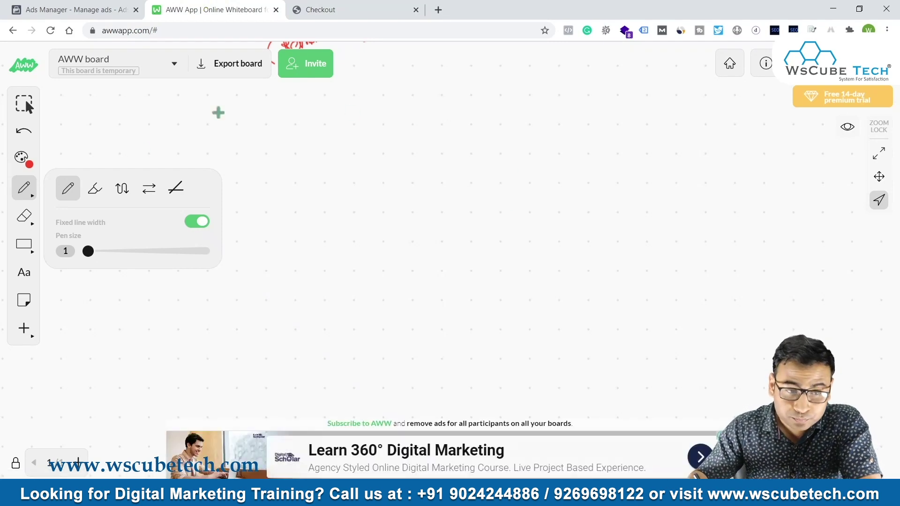
left_click(68, 188)
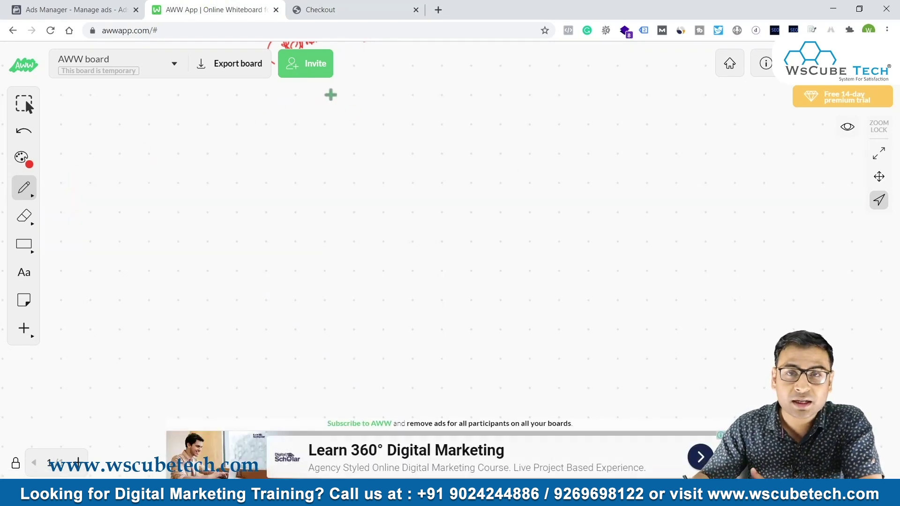
mouse_move(220, 109)
left_mouse_down()
mouse_move(227, 118)
mouse_move(244, 109)
mouse_move(399, 117)
left_mouse_up()
left_click_drag(531, 93, 533, 108)
mouse_move(415, 100)
left_mouse_down()
mouse_move(437, 99)
mouse_move(423, 115)
left_mouse_up()
left_click_drag(431, 110, 442, 114)
left_click_drag(451, 98, 450, 113)
left_click_drag(446, 104, 476, 120)
left_click_drag(474, 89, 491, 84)
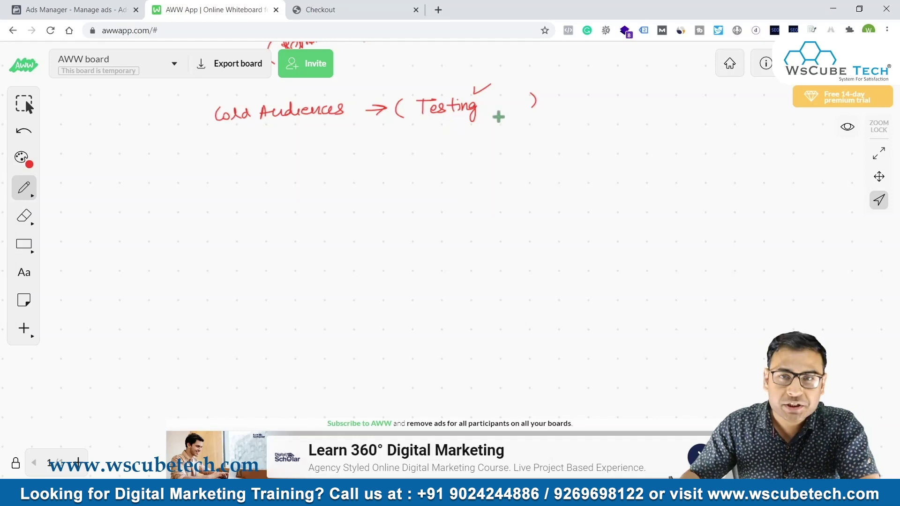
Step: Draw an arrow below "Testing", double-underline "Cold Audiences", and write "Quality Audience → Narrow Audiences" beneath, underlining the last phrase
left_click_drag(437, 128, 461, 135)
left_click_drag(449, 126, 452, 141)
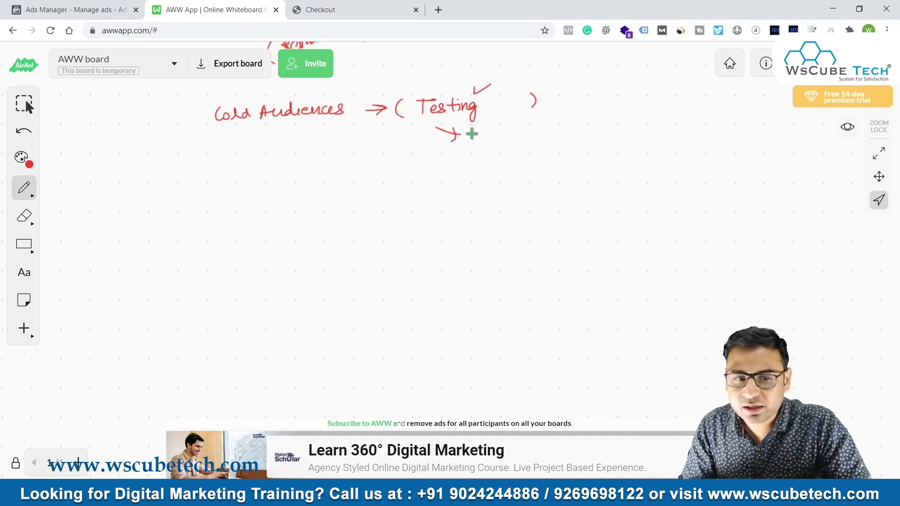
mouse_move(216, 133)
left_mouse_down()
mouse_move(354, 126)
mouse_move(350, 133)
left_mouse_up()
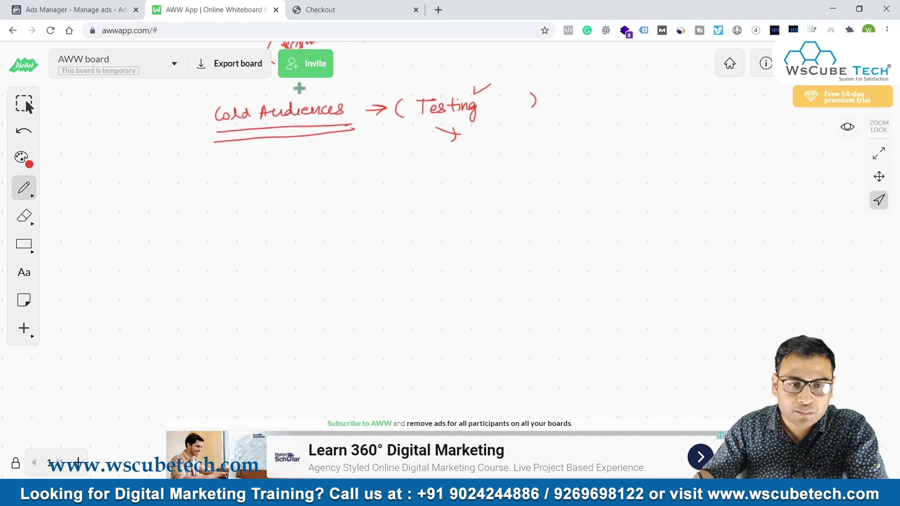
mouse_move(291, 144)
left_mouse_down()
mouse_move(318, 160)
mouse_move(388, 147)
mouse_move(390, 166)
mouse_move(412, 144)
mouse_move(581, 146)
mouse_move(661, 128)
mouse_move(706, 136)
mouse_move(740, 120)
left_mouse_up()
mouse_move(569, 166)
left_mouse_down()
mouse_move(680, 155)
mouse_move(670, 161)
left_mouse_up()
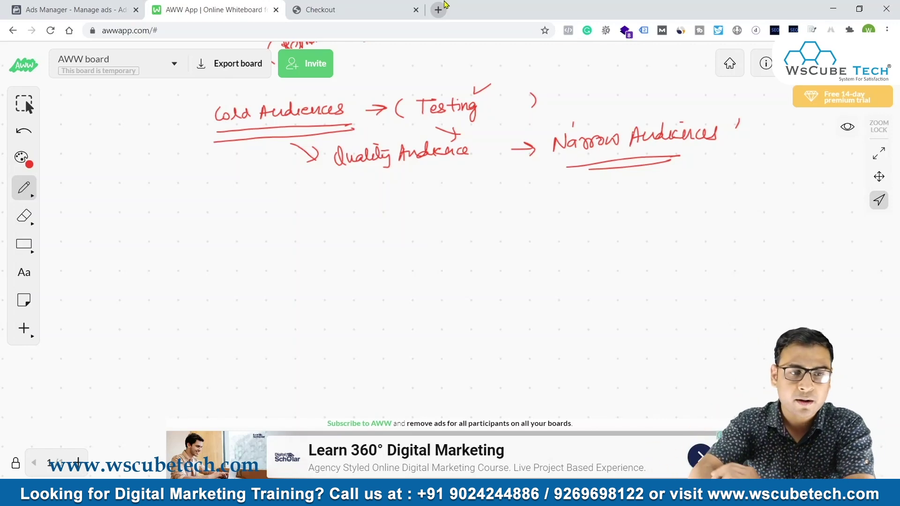
Step: Switch to Ads Manager, return to the campaign list and deselect the "Facebook + Instagram page Visitors" campaign
left_click(75, 9)
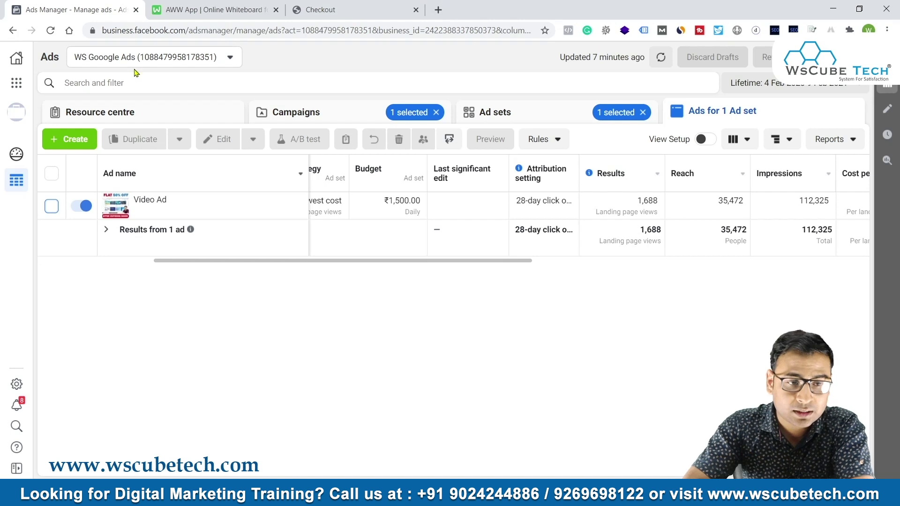
left_click(278, 115)
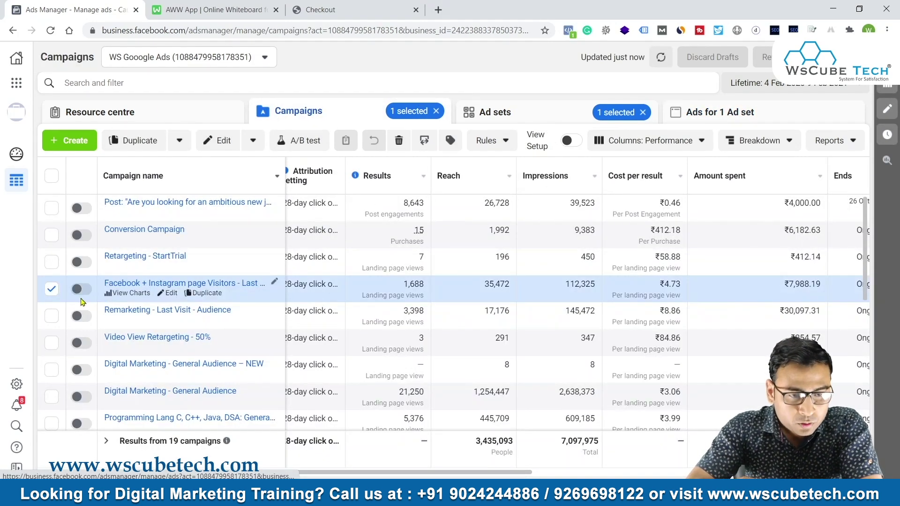
left_click(52, 288)
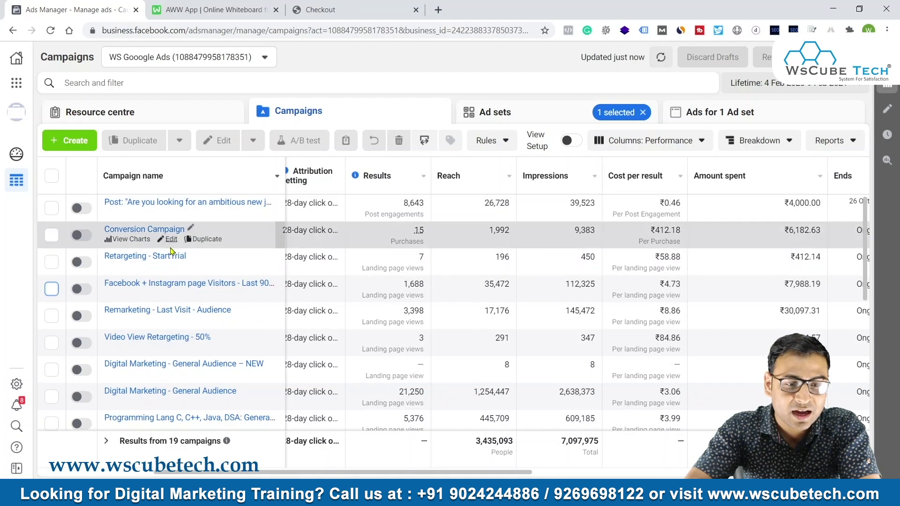
Step: Open the "Retargeting - StartTrial" campaign's ad set for editing, and review the settings of its video ad and the campaign itself
left_click(157, 256)
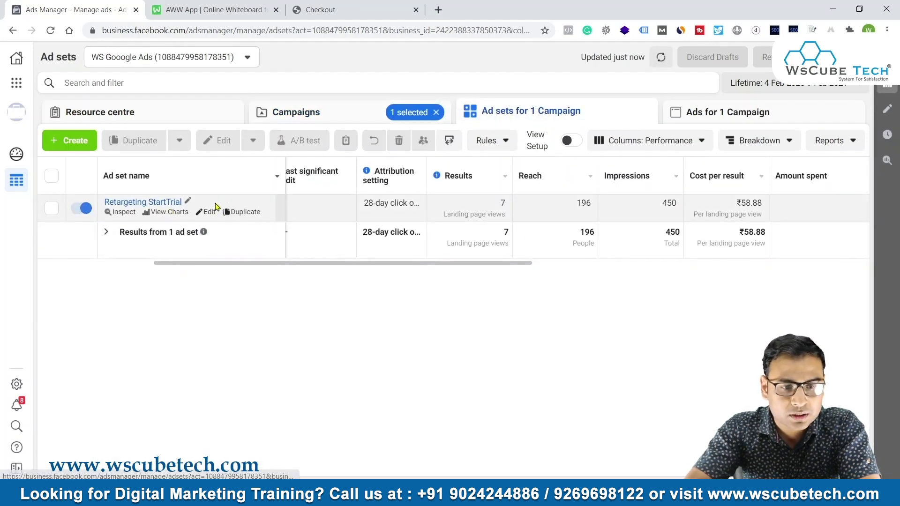
left_click(209, 212)
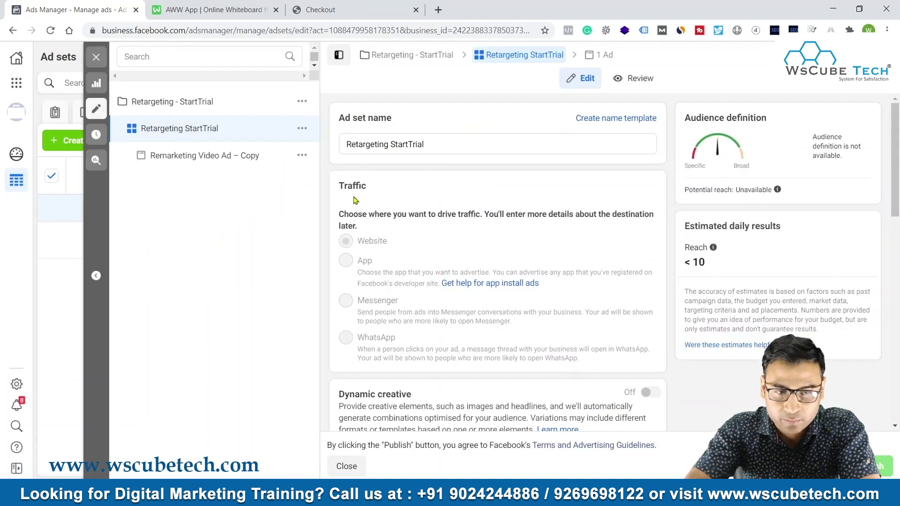
scroll(543, 266, "down", 4)
left_click(190, 159)
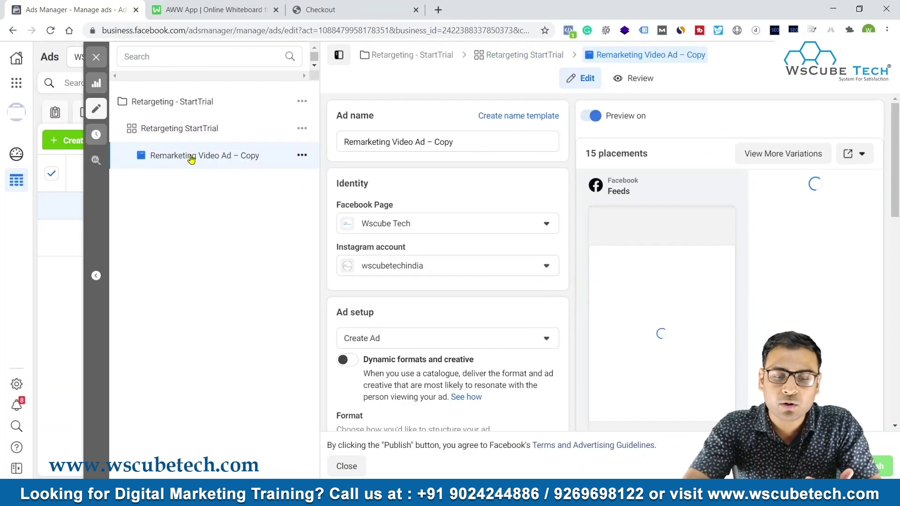
scroll(519, 280, "down", 3)
left_click(205, 106)
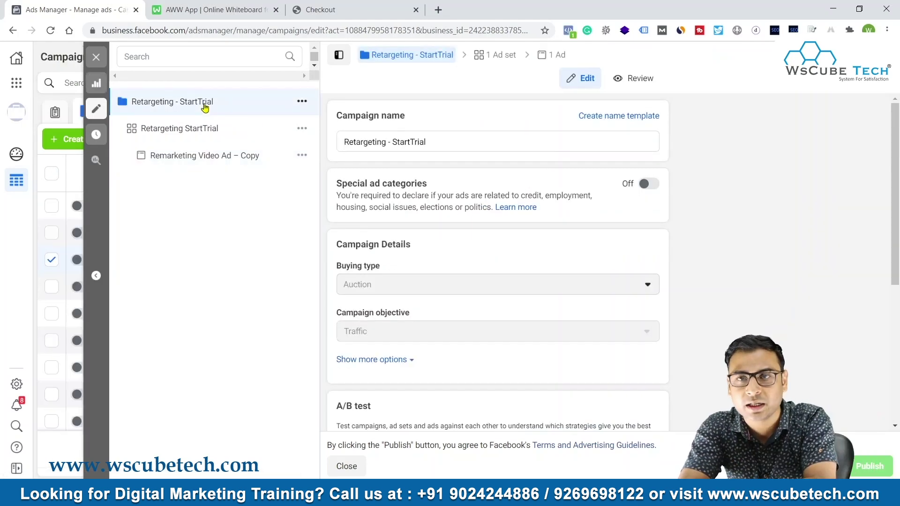
scroll(519, 184, "down", 3)
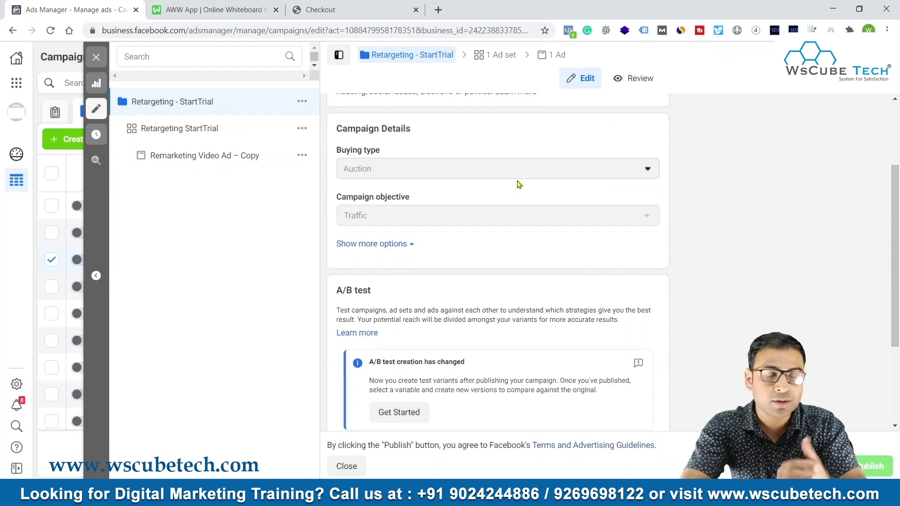
scroll(519, 184, "down", 3)
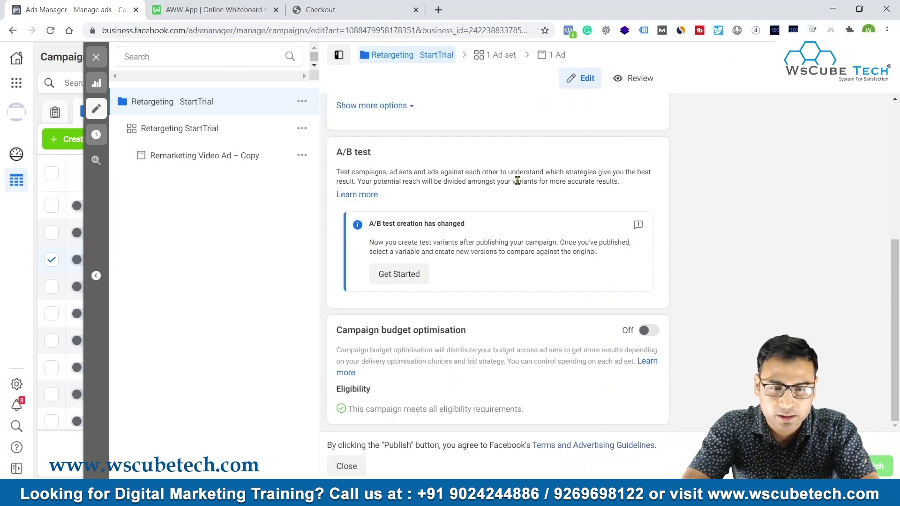
scroll(508, 236, "up", 6)
Step: Examine the budget, schedule and custom audience of the "Retargeting StartTrial" ad set
left_click(229, 131)
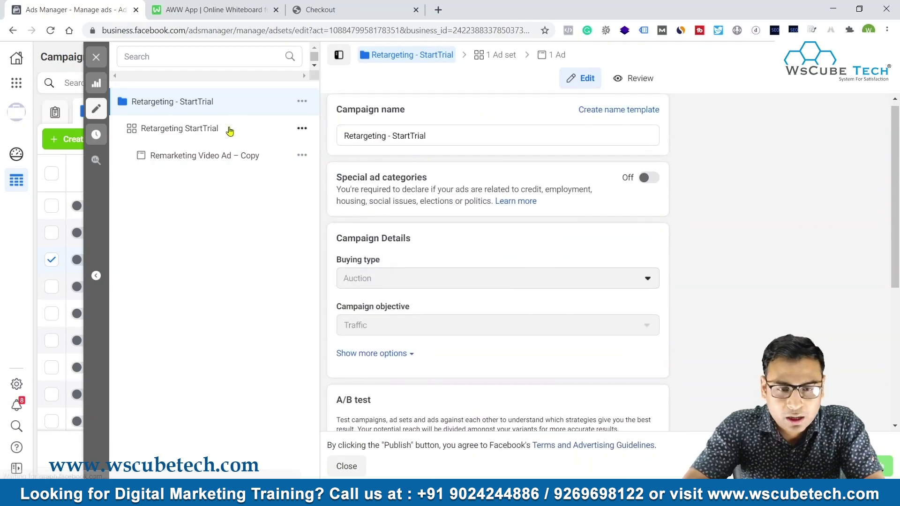
scroll(508, 236, "down", 7)
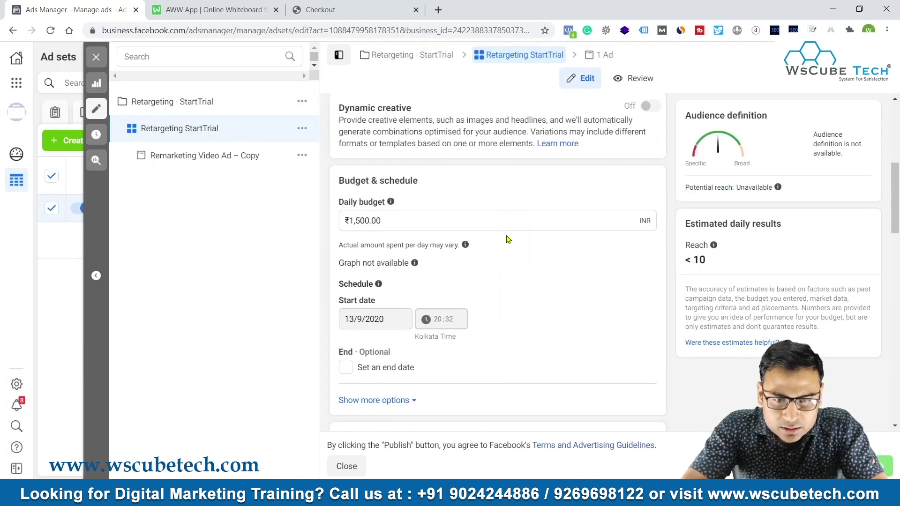
scroll(508, 237, "down", 6)
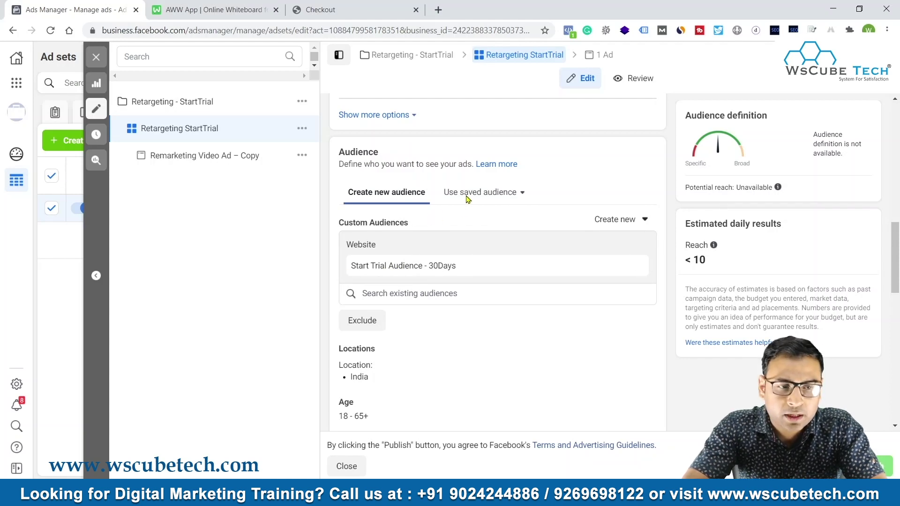
Step: Close the editor, deselect the "Retargeting StartTrial" ad set and return to the campaign list
left_click(96, 57)
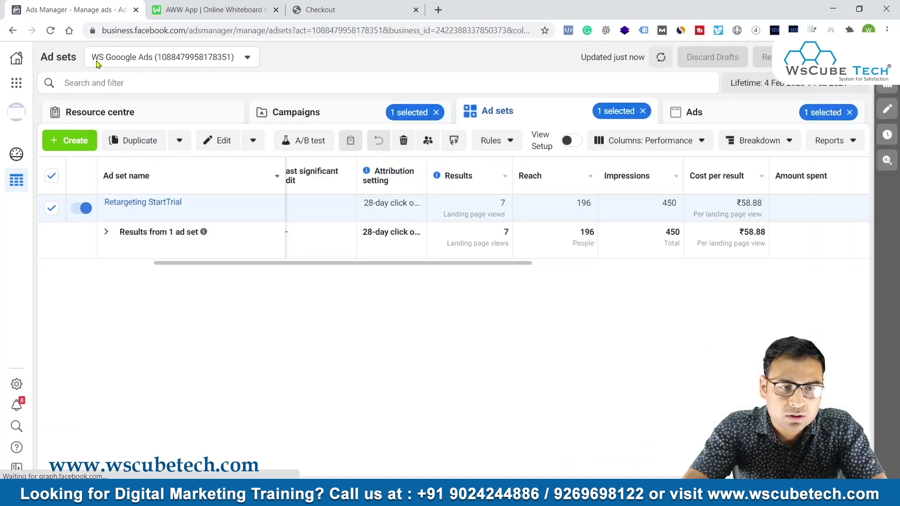
left_click(52, 208)
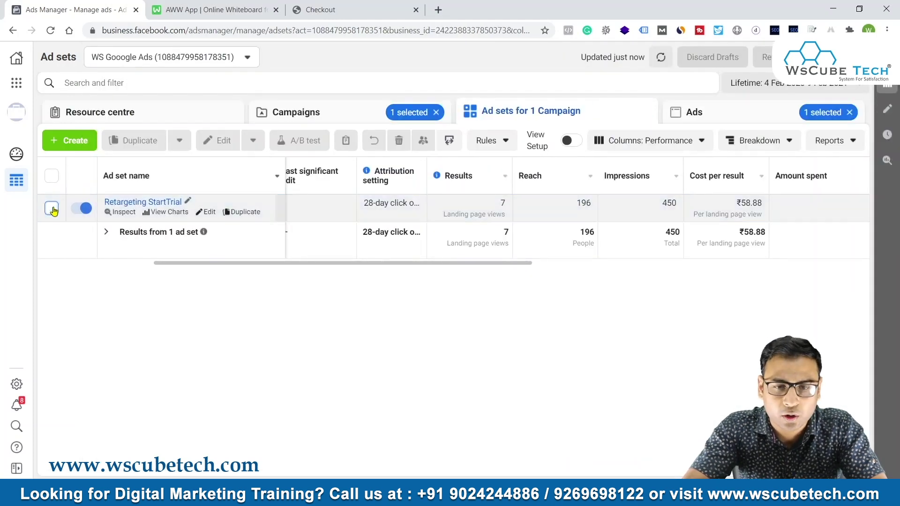
left_click(334, 115)
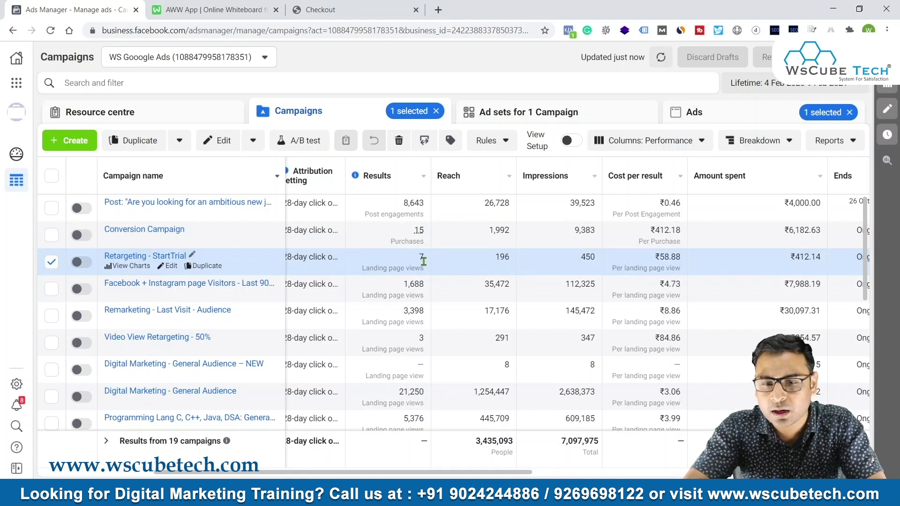
Step: Compare the cost per result of the "Retargeting - StartTrial" and "Digital Marketing - General Audience" campaigns
left_click_drag(651, 257, 683, 257)
left_click(683, 257)
double_click(674, 258)
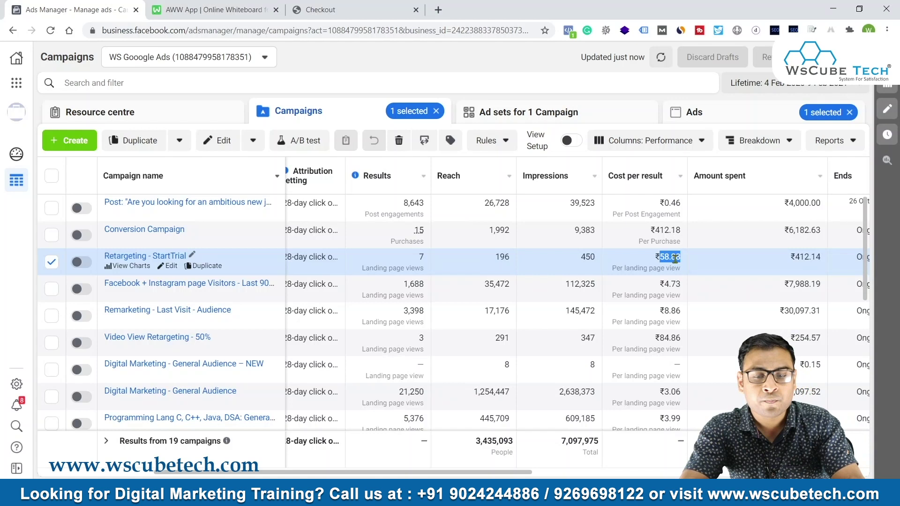
scroll(675, 259, "down", 3)
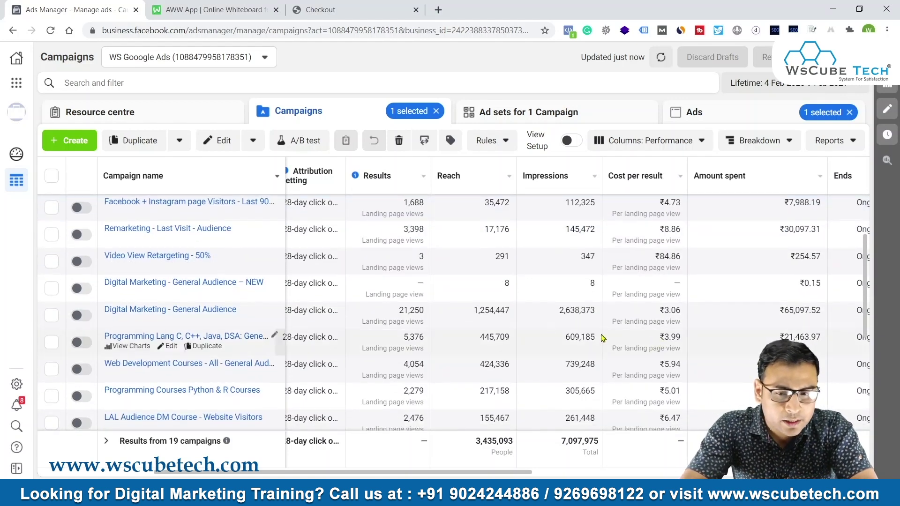
double_click(671, 311)
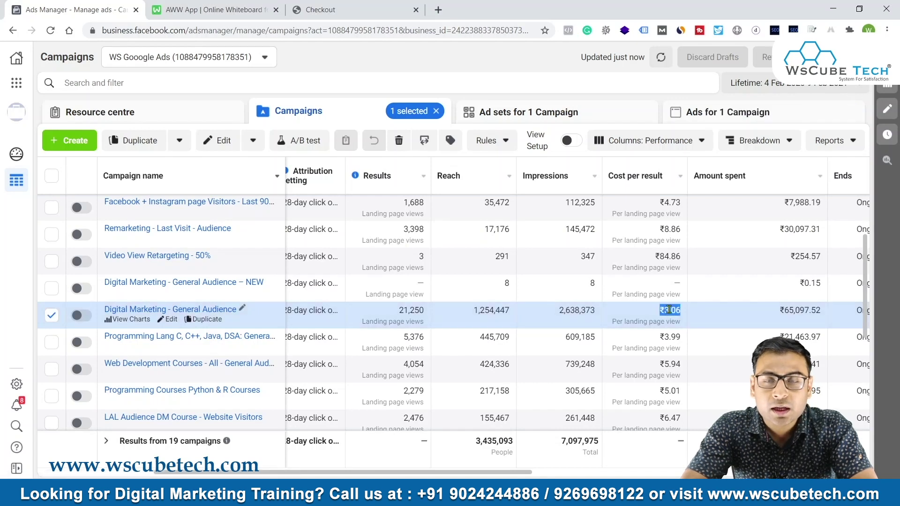
scroll(670, 310, "up", 1)
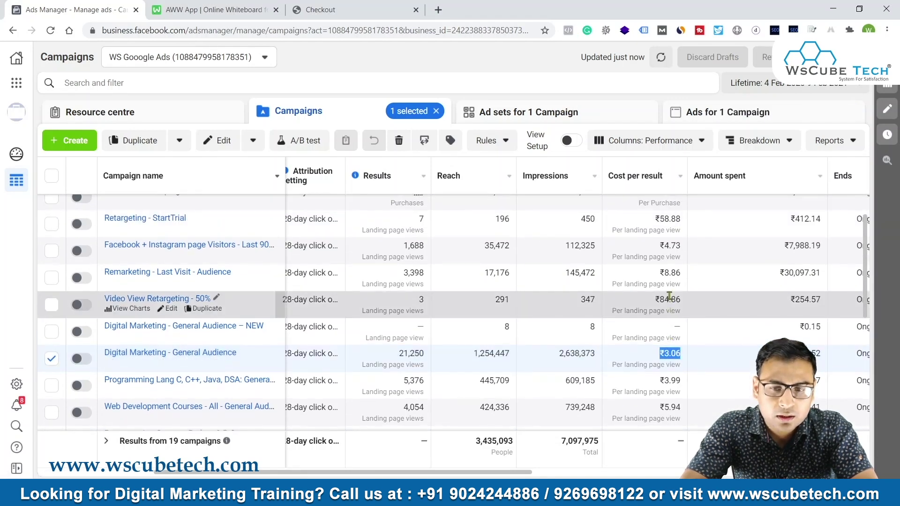
scroll(669, 249, "up", 1)
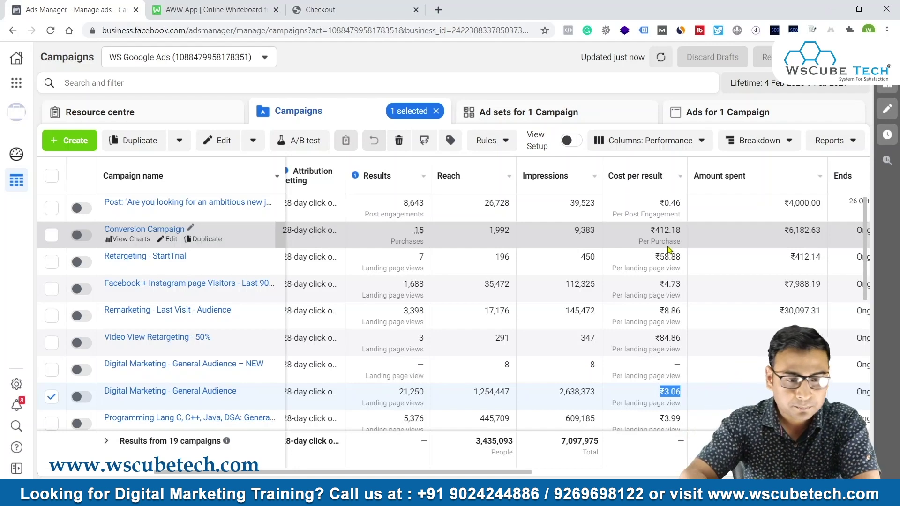
Step: Select the "Conversion Campaign" and examine its cost per purchase, amount spent and number of purchases
left_click(668, 237)
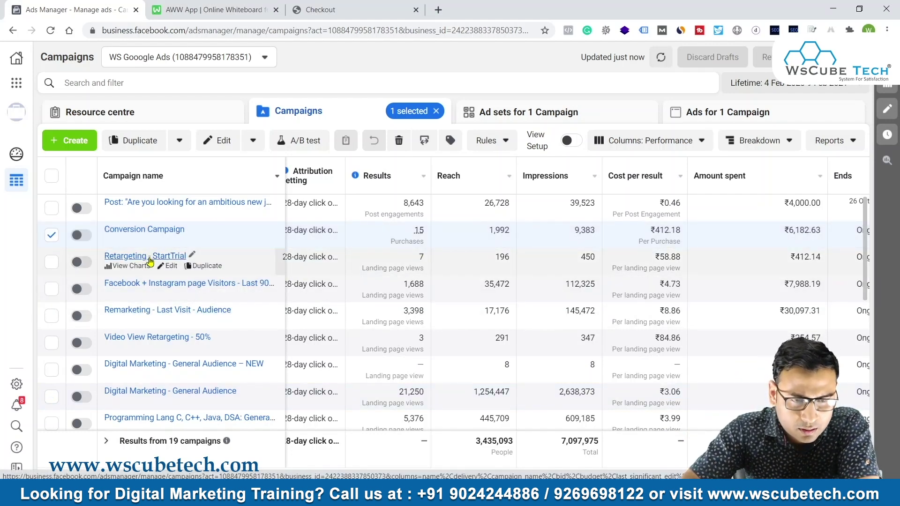
scroll(382, 286, "down", 1)
scroll(383, 288, "up", 1)
scroll(384, 292, "left", 4)
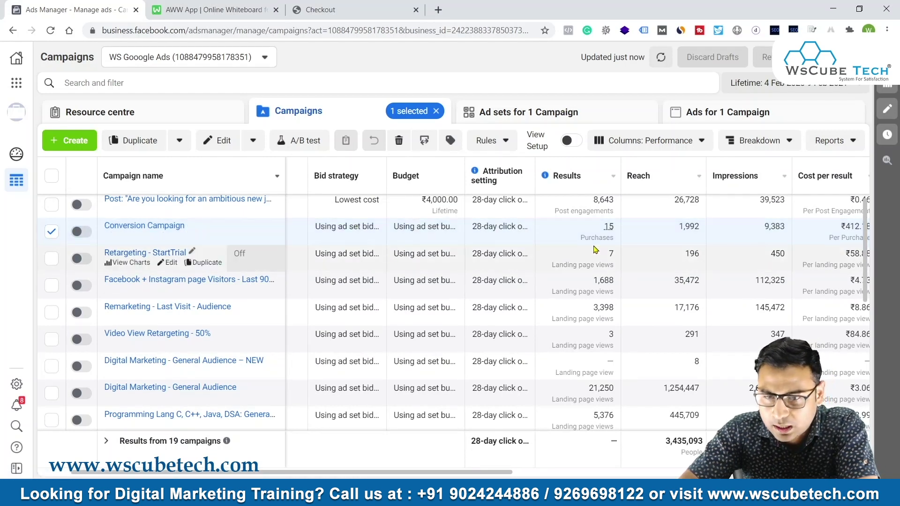
scroll(713, 239, "left", 1)
scroll(717, 236, "right", 5)
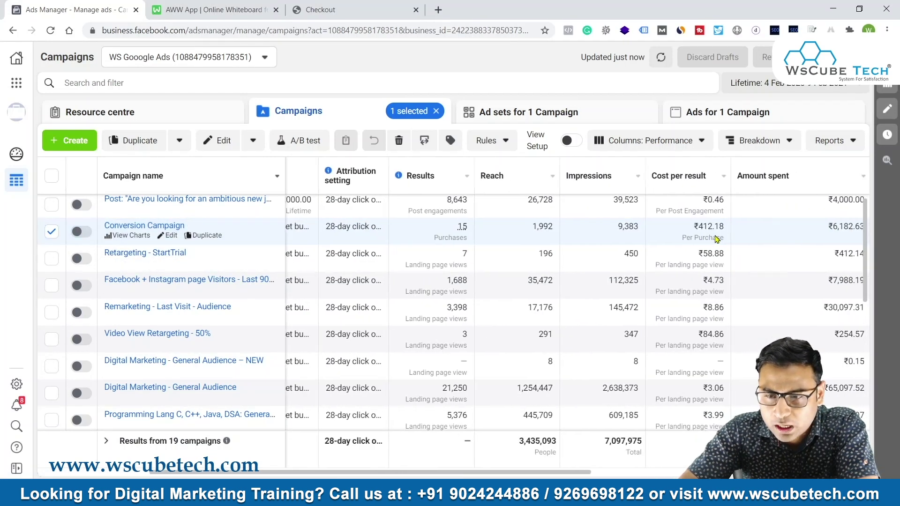
left_click_drag(786, 228, 822, 227)
left_click(815, 226)
double_click(815, 226)
left_click(799, 227)
left_click(821, 226)
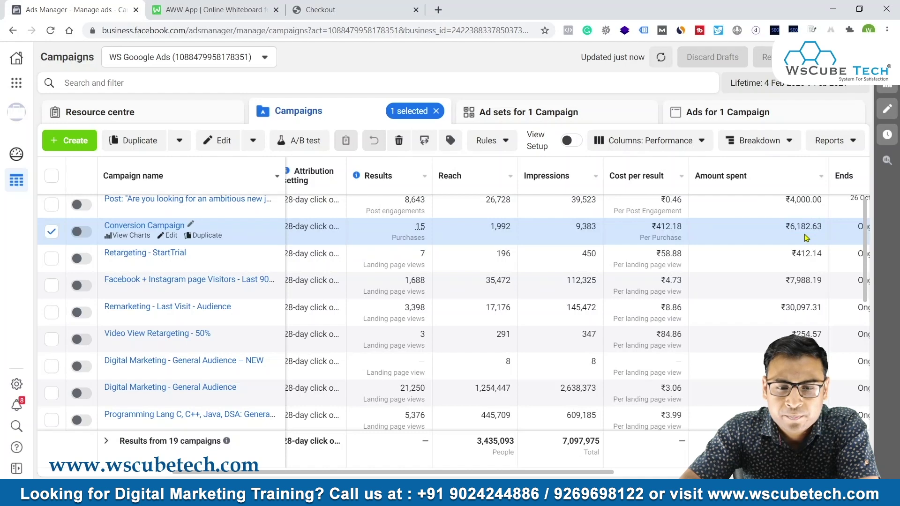
mouse_move(415, 232)
left_click_drag(415, 228, 430, 229)
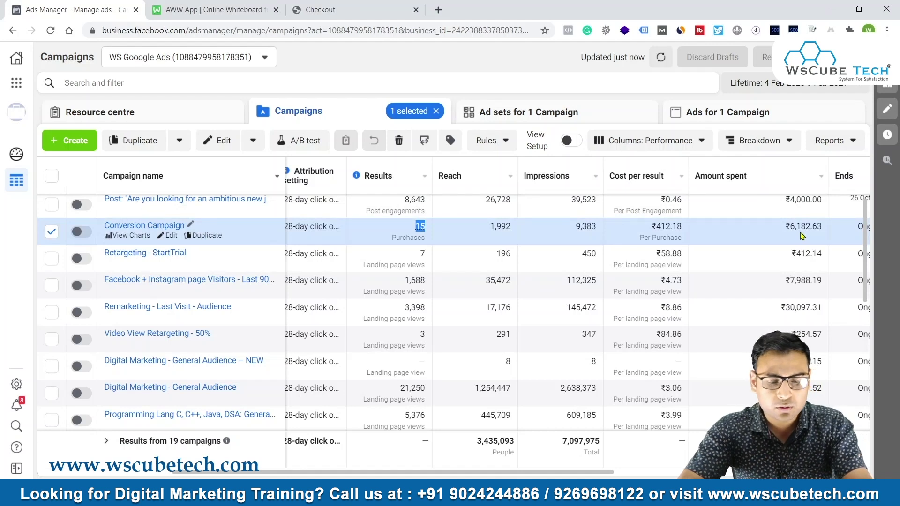
Step: Open Calculator, multiply 2000 by 15 to estimate the conversion campaign's revenue, compare it with the amount spent, and close Calculator
key("super+r")
key("Escape")
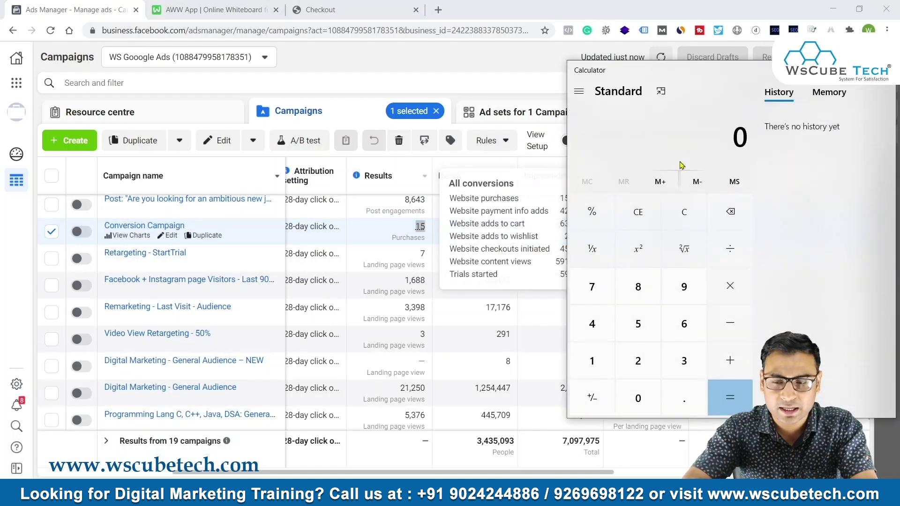
type("2000")
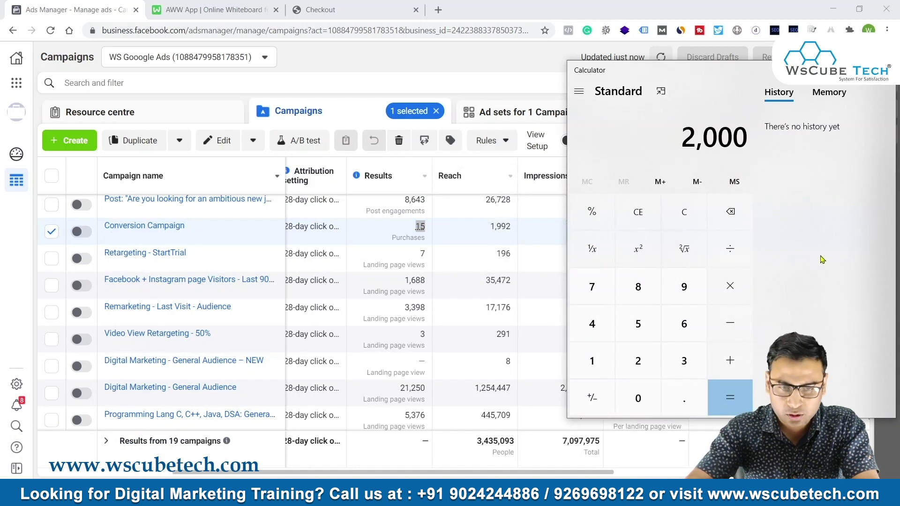
type("*15")
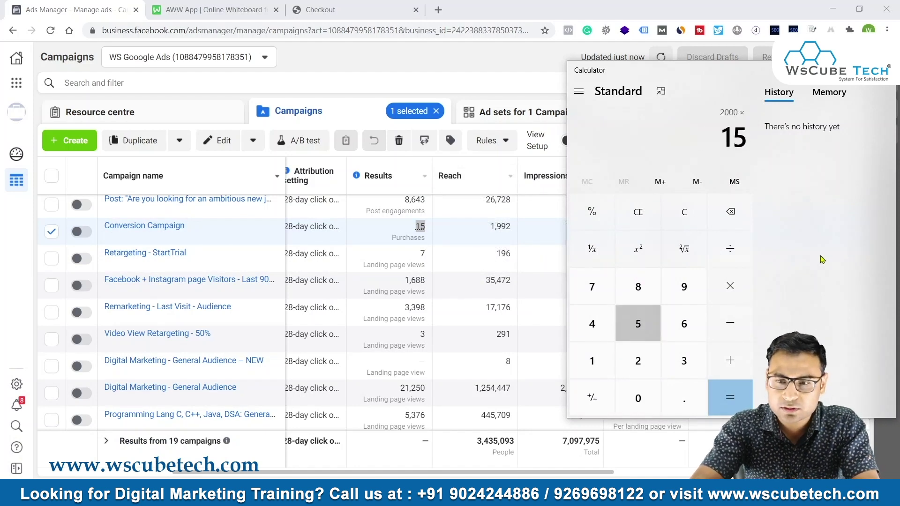
key("Return")
left_click_drag(759, 75, 472, 74)
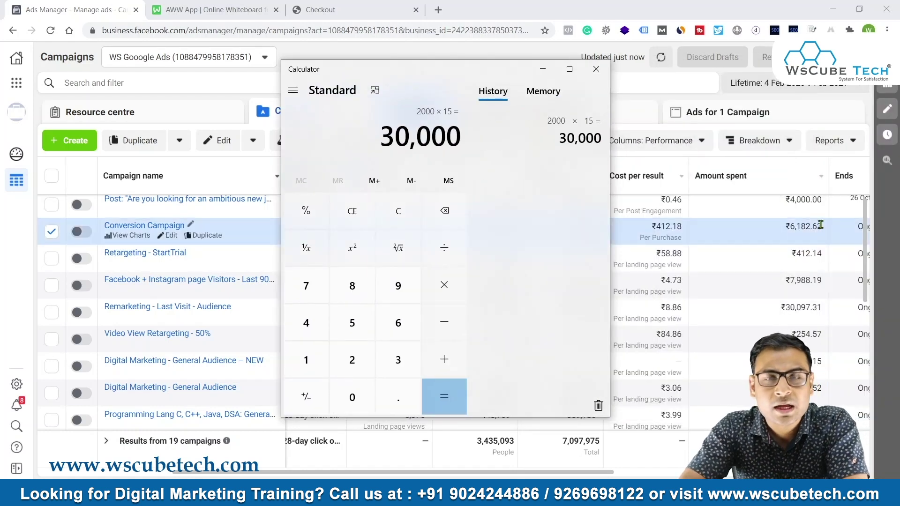
left_click(606, 78)
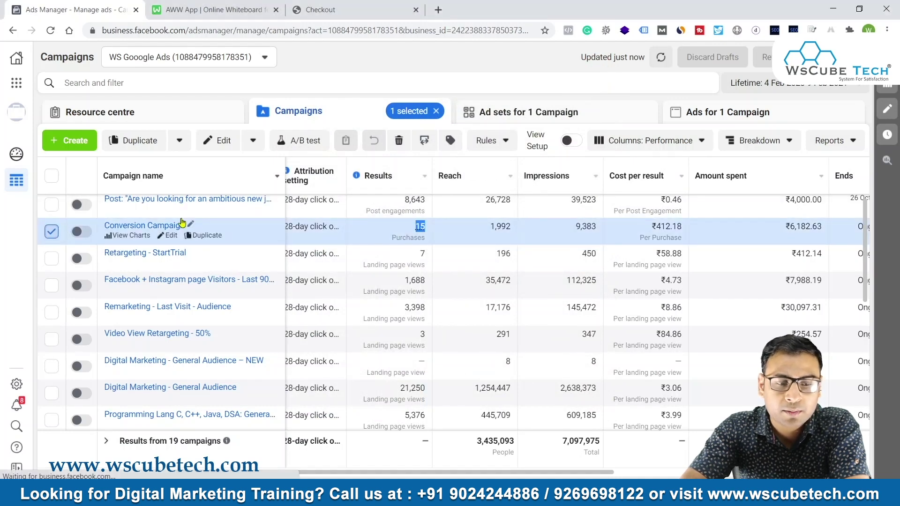